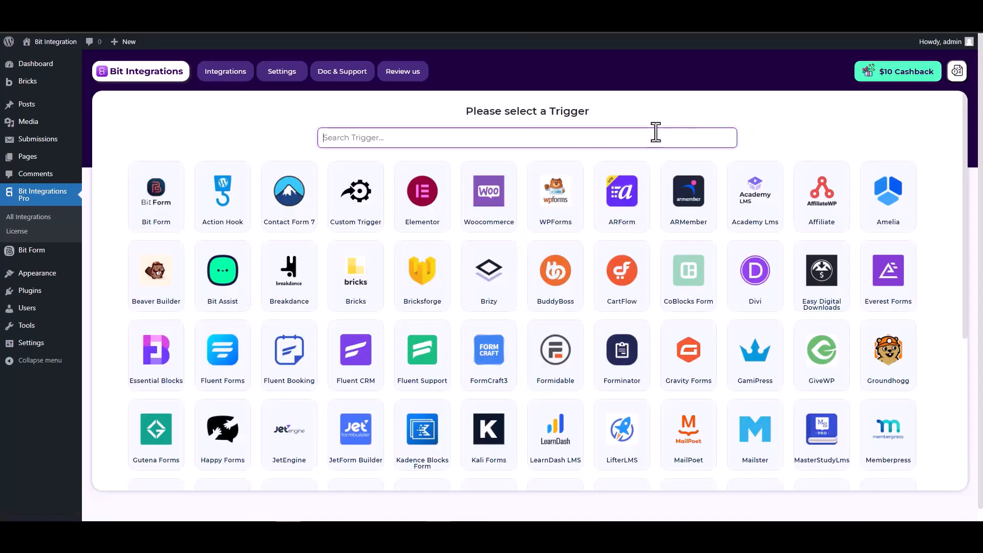
Choose Bricksforge as the trigger, searching for "brick", and start fetching its form data.
{"action": "type", "text": "brick"}
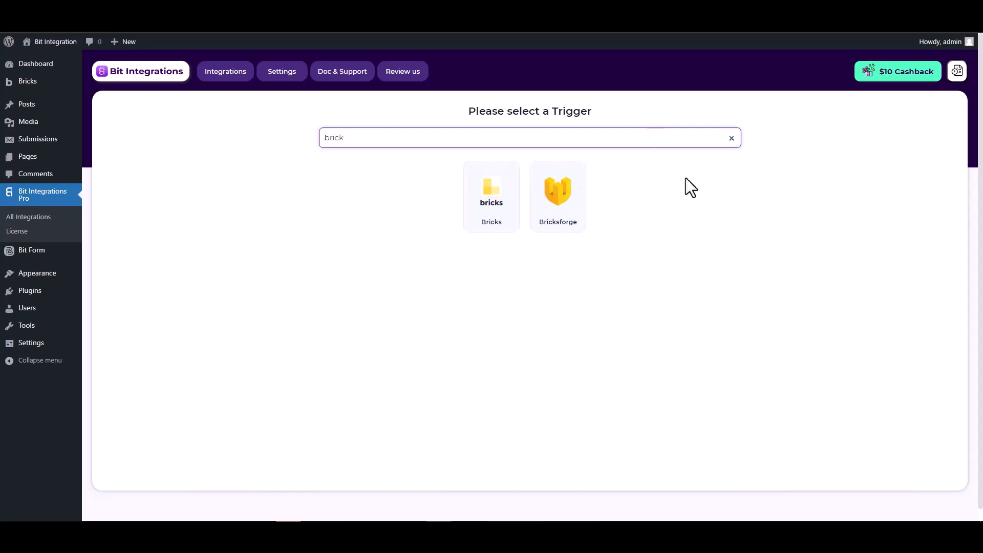
{"action": "left_click", "coordinate": [557, 202]}
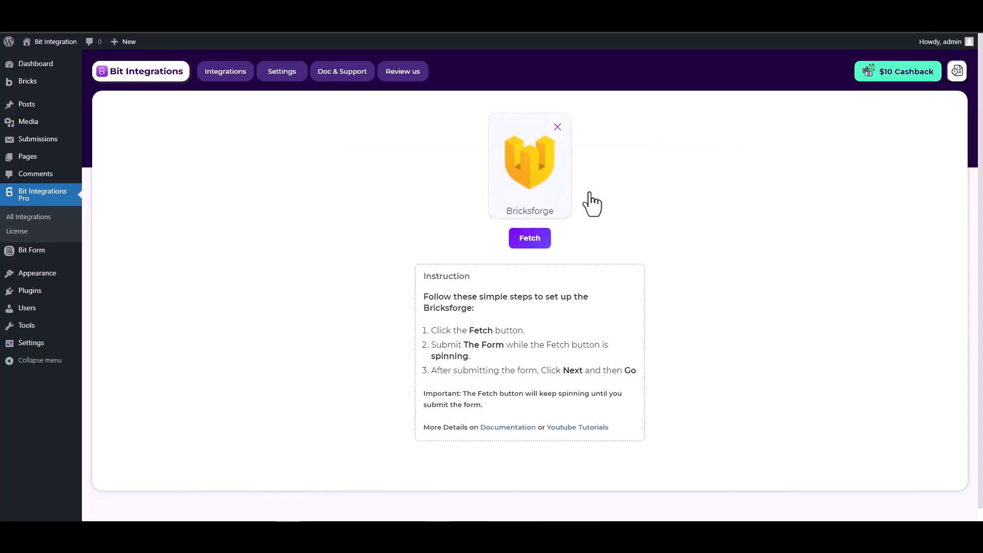
{"action": "left_click", "coordinate": [527, 242]}
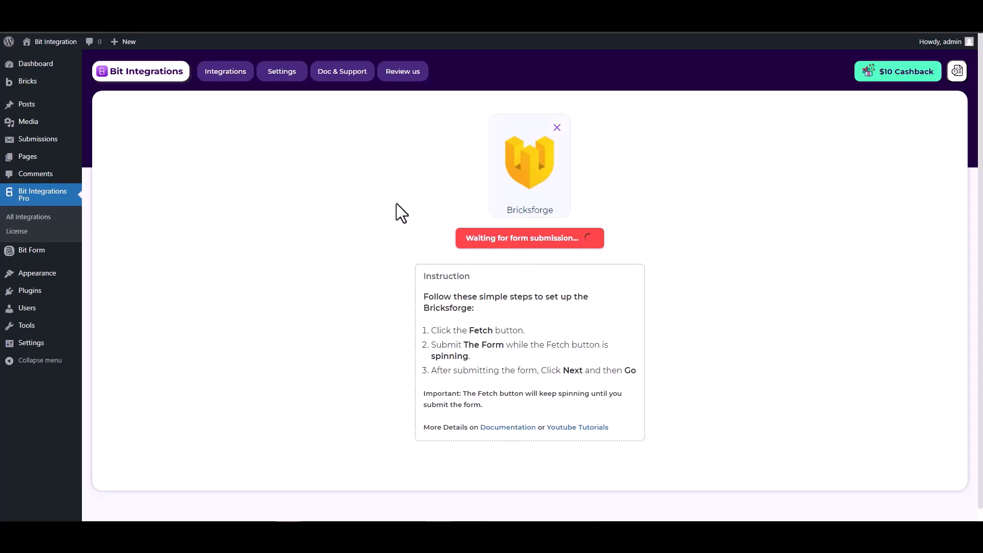
Switch to the page with the form, fill in "test" as the name plus a sample email and phone number, and submit it.
{"action": "left_click", "coordinate": [149, 10]}
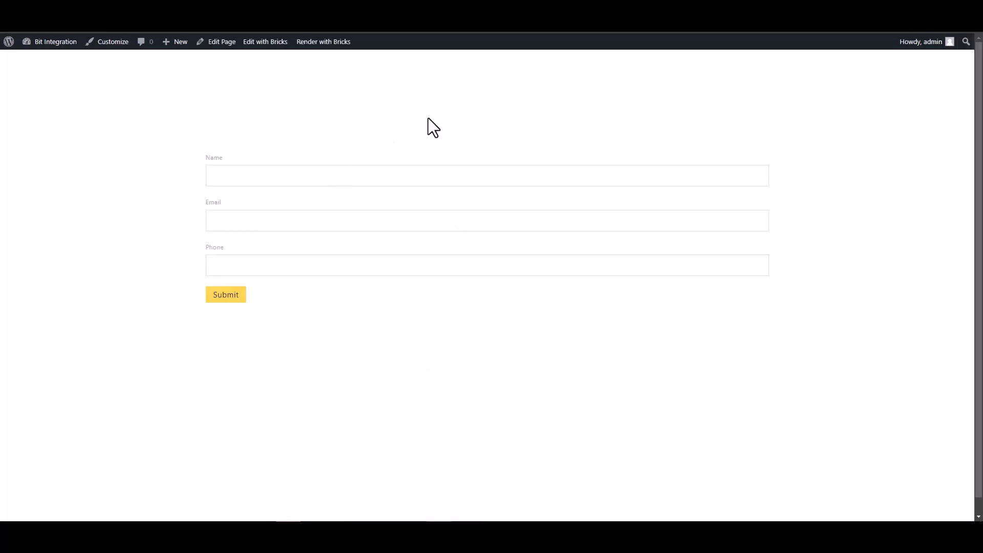
{"action": "left_click", "coordinate": [688, 176]}
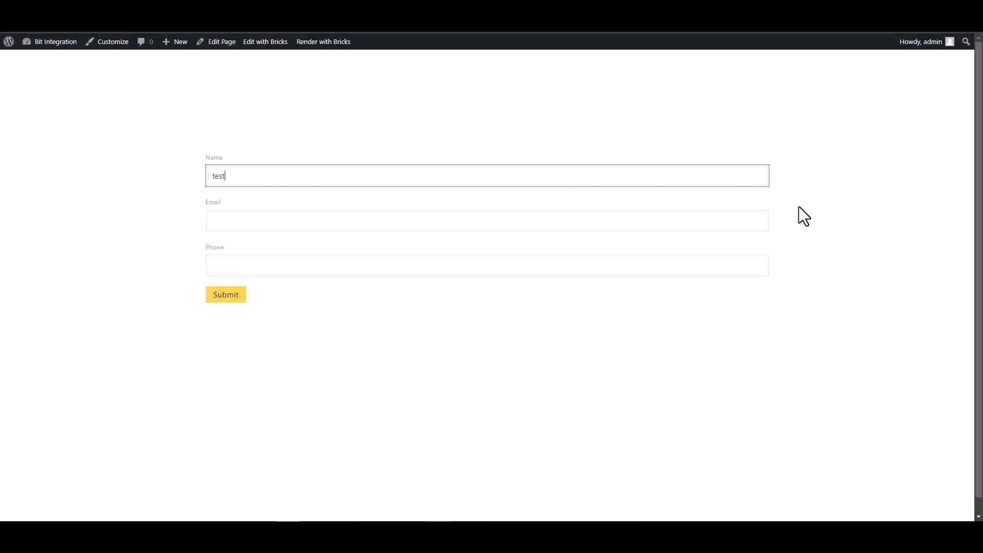
{"action": "left_click", "coordinate": [744, 219]}
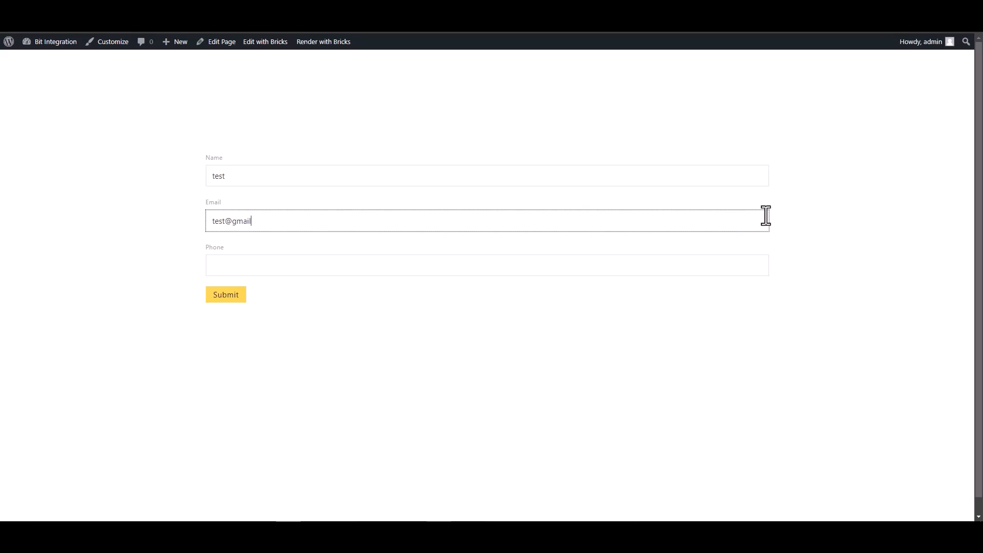
{"action": "left_click", "coordinate": [688, 263]}
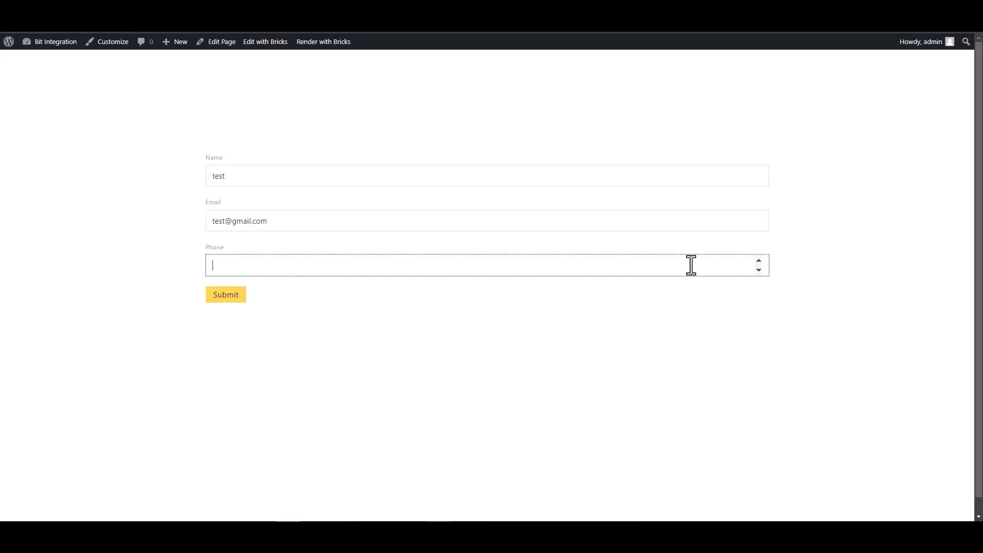
{"action": "type", "text": "123456"}
{"action": "left_click", "coordinate": [233, 298]}
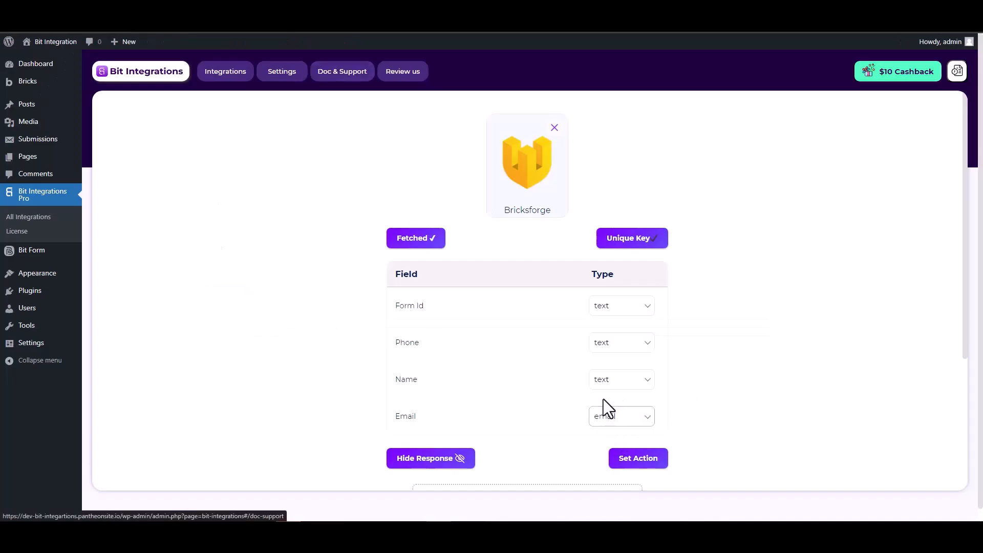
Proceed from the fetched Bricksforge fields to the action selection and choose Google Calendar, searching for "google calendar".
{"action": "scroll", "coordinate": [604, 394], "scroll_direction": "down", "scroll_amount": 2}
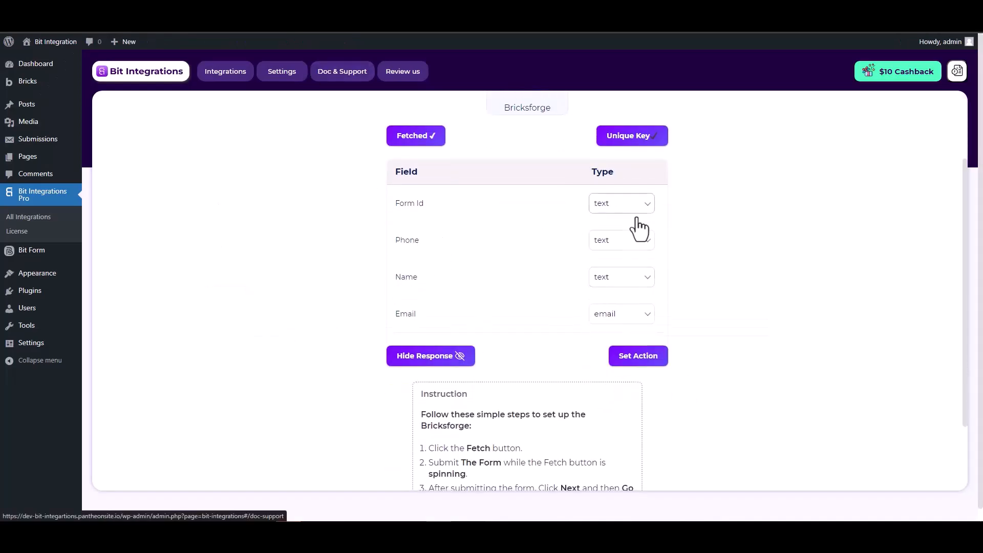
{"action": "scroll", "coordinate": [708, 259], "scroll_direction": "up", "scroll_amount": 2}
{"action": "scroll", "coordinate": [708, 259], "scroll_direction": "down", "scroll_amount": 1}
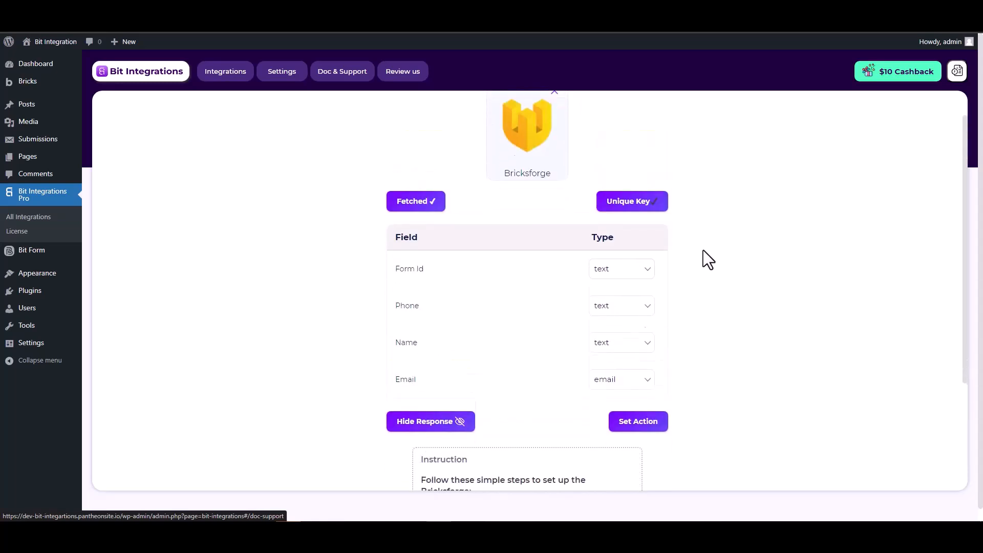
{"action": "left_click", "coordinate": [640, 407]}
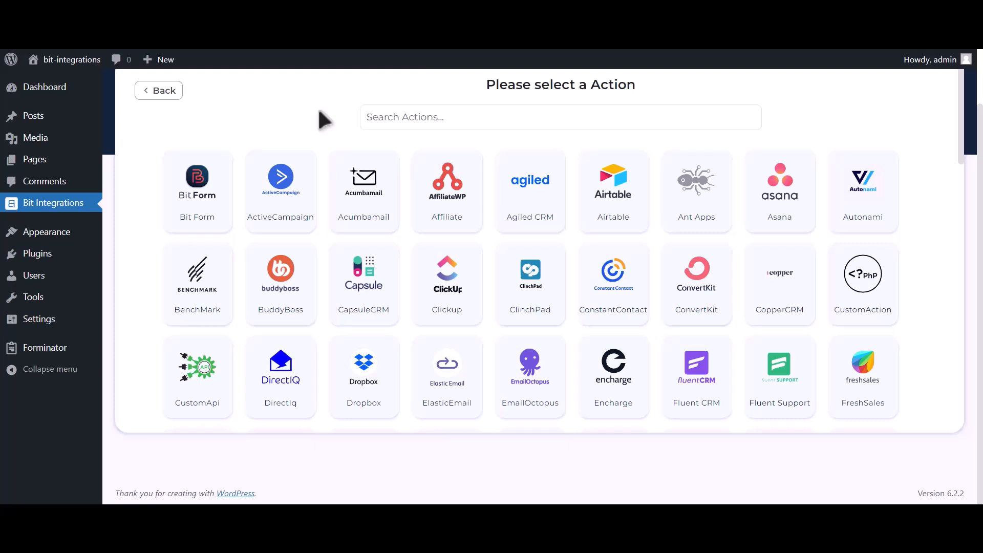
{"action": "left_click", "coordinate": [433, 117]}
{"action": "type", "text": "go"}
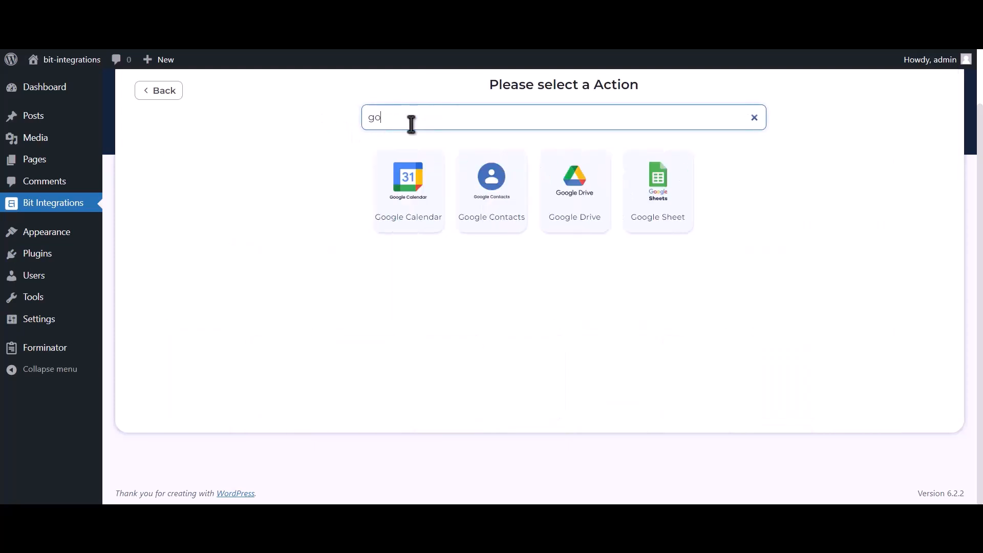
{"action": "type", "text": "ogle calendar"}
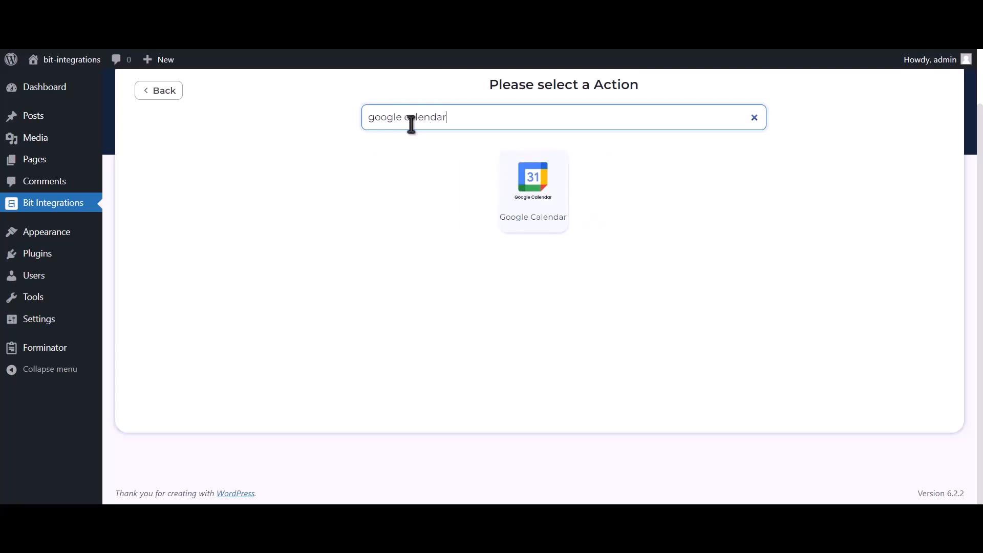
{"action": "left_click", "coordinate": [548, 213]}
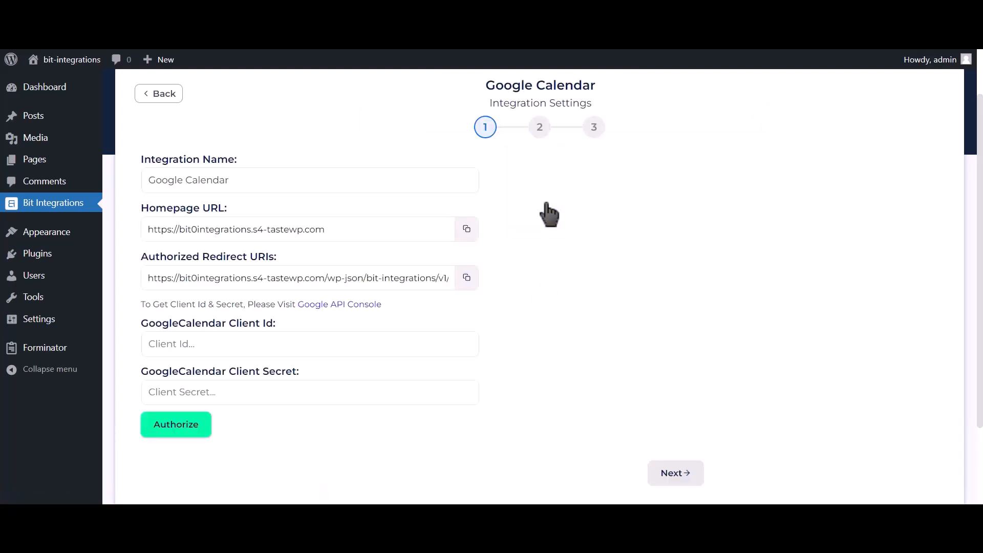
Open the linked Google API Console and create a new project named Bit Integrations.
{"action": "left_click_drag", "start_coordinate": [140, 303], "coordinate": [294, 306]}
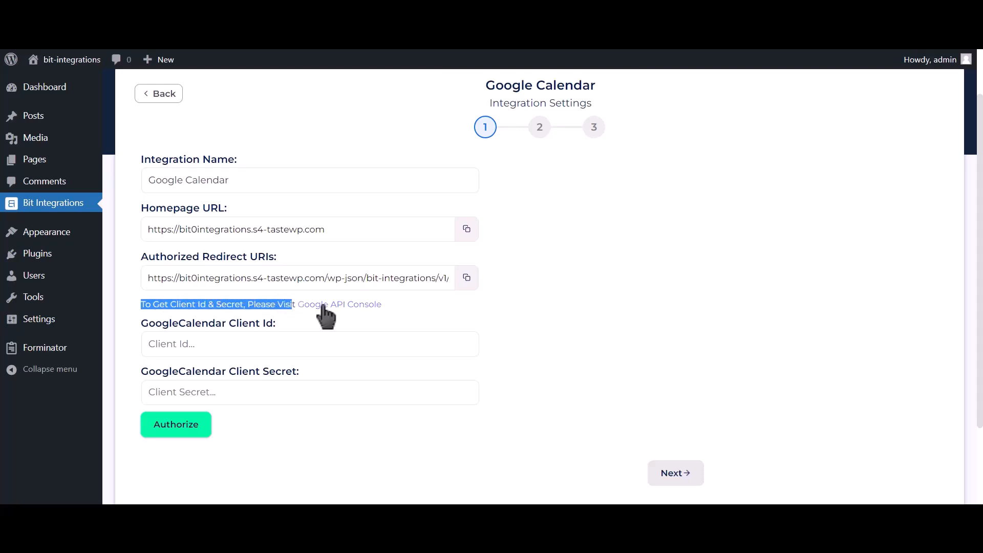
{"action": "left_click", "coordinate": [331, 306]}
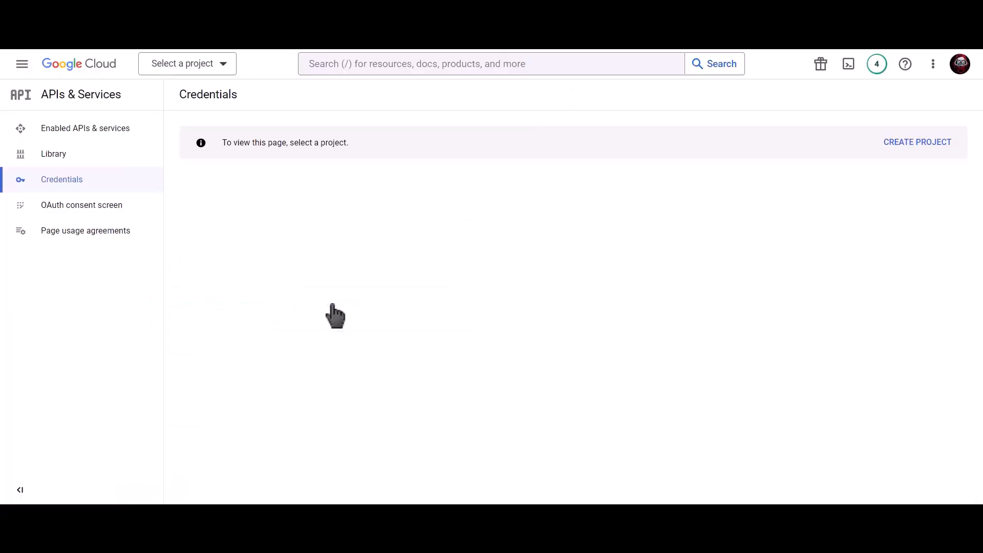
{"action": "left_click", "coordinate": [907, 146]}
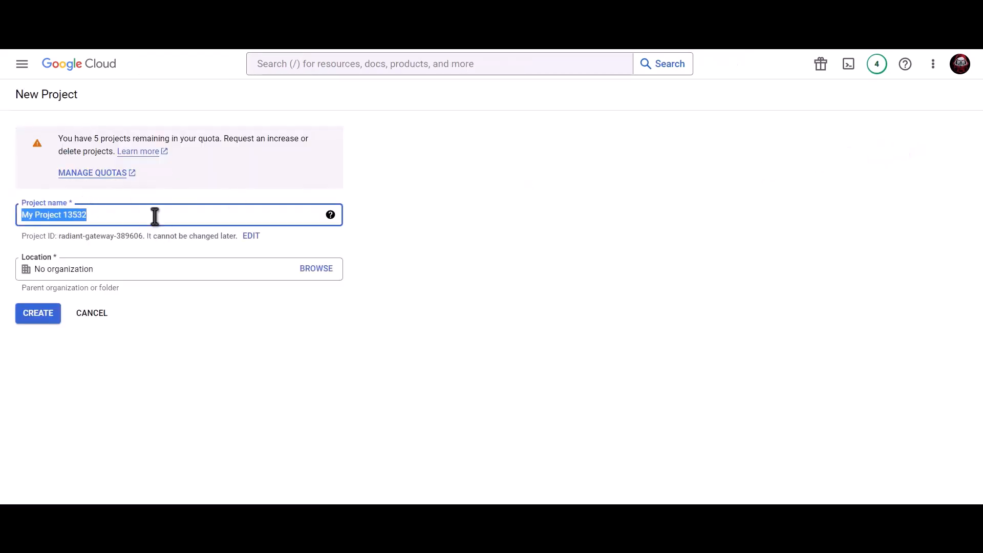
{"action": "type", "text": "Bit Integrati"}
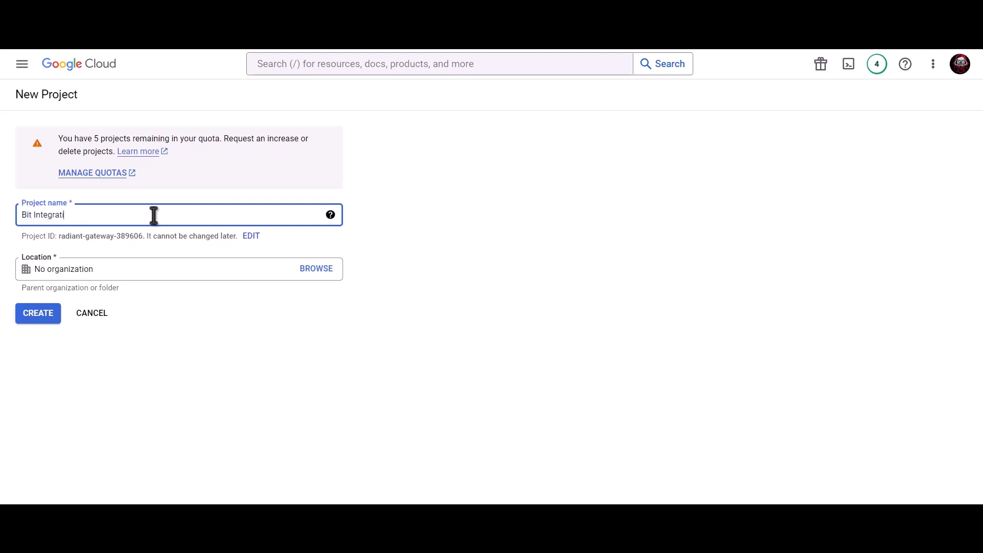
{"action": "type", "text": "ons"}
{"action": "left_click", "coordinate": [45, 317]}
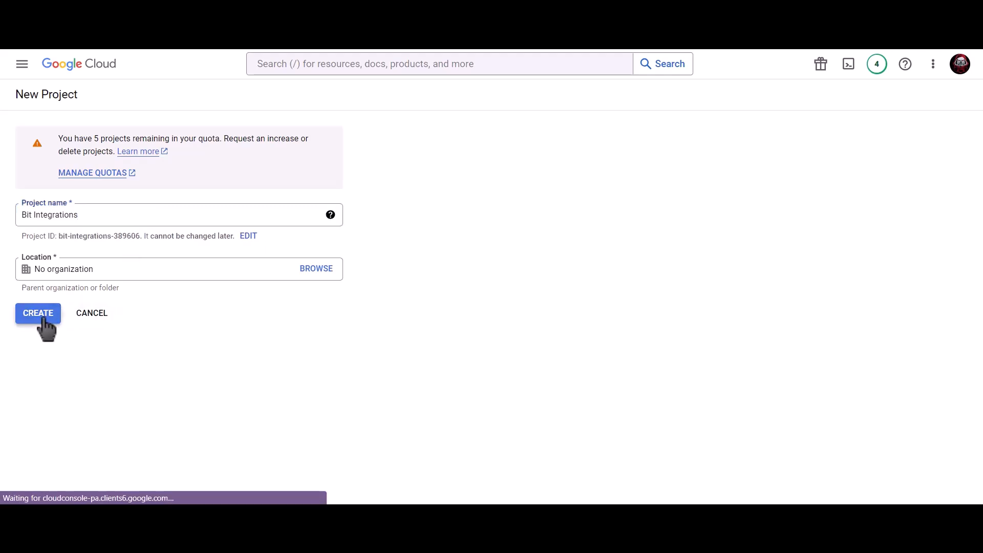
Start configuring the project's OAuth consent screen with the External user type.
{"action": "left_click", "coordinate": [854, 170]}
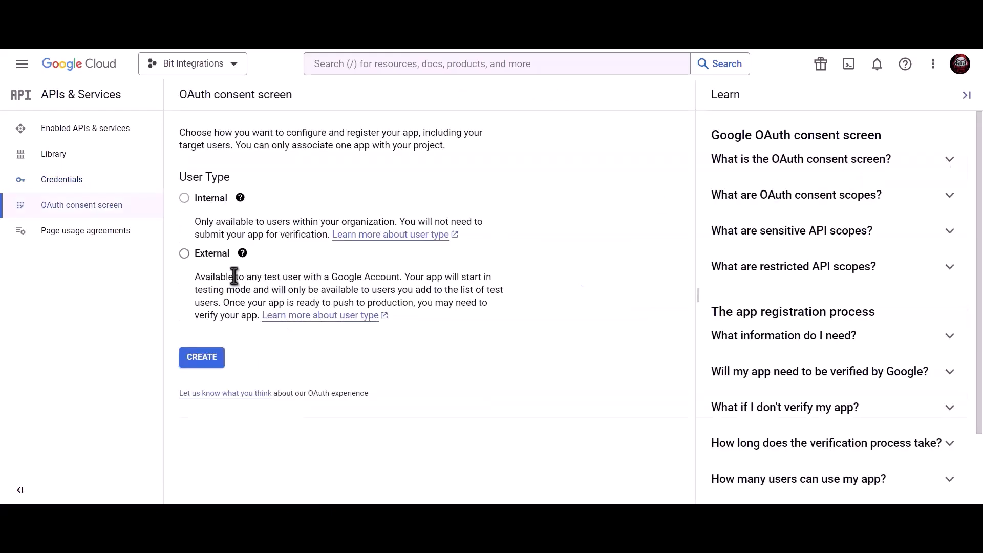
{"action": "left_click", "coordinate": [184, 254]}
{"action": "left_click", "coordinate": [205, 364]}
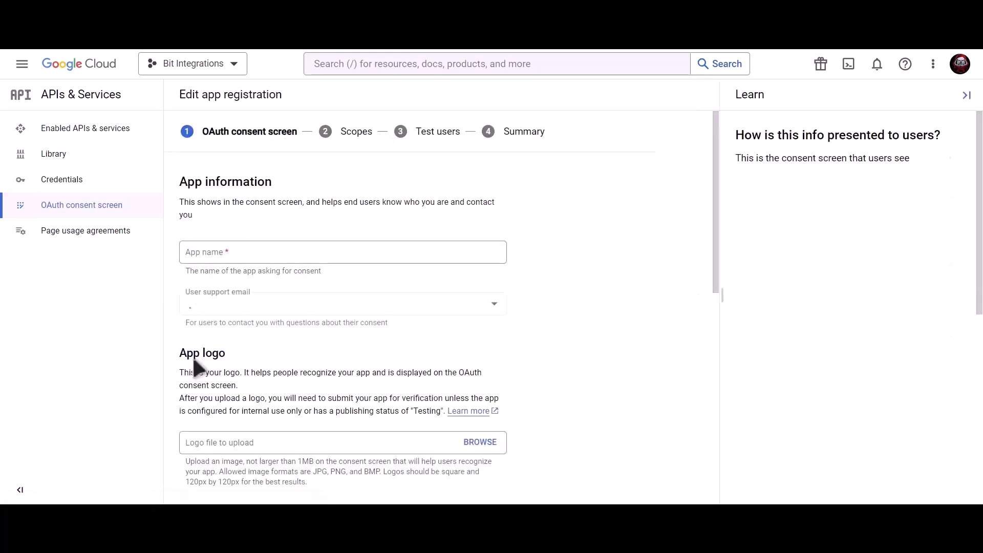
Register the app as Bit Integrations with the user support email and developer contact email, and save the details.
{"action": "left_click", "coordinate": [268, 254]}
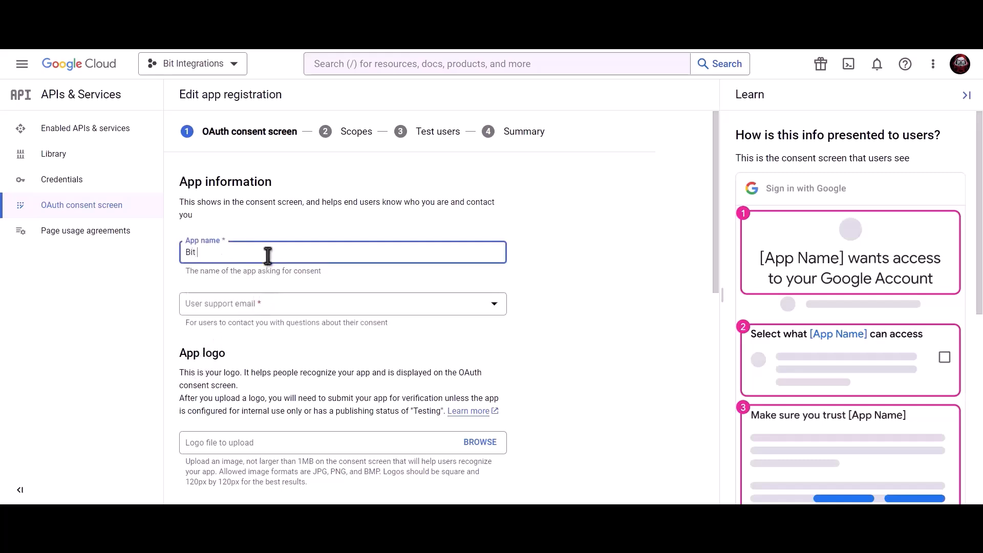
{"action": "type", "text": "Bit In"}
{"action": "left_click", "coordinate": [266, 308]}
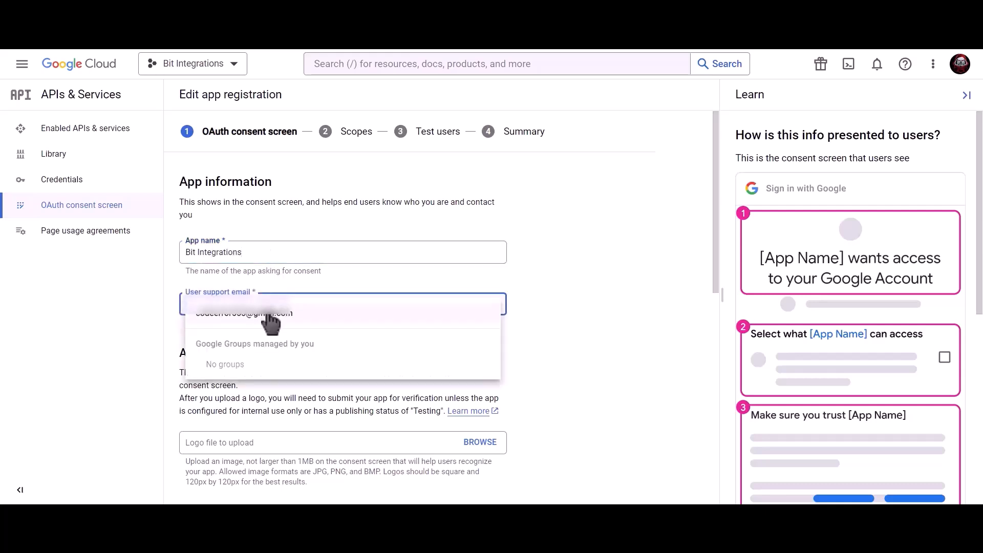
{"action": "left_click", "coordinate": [269, 314]}
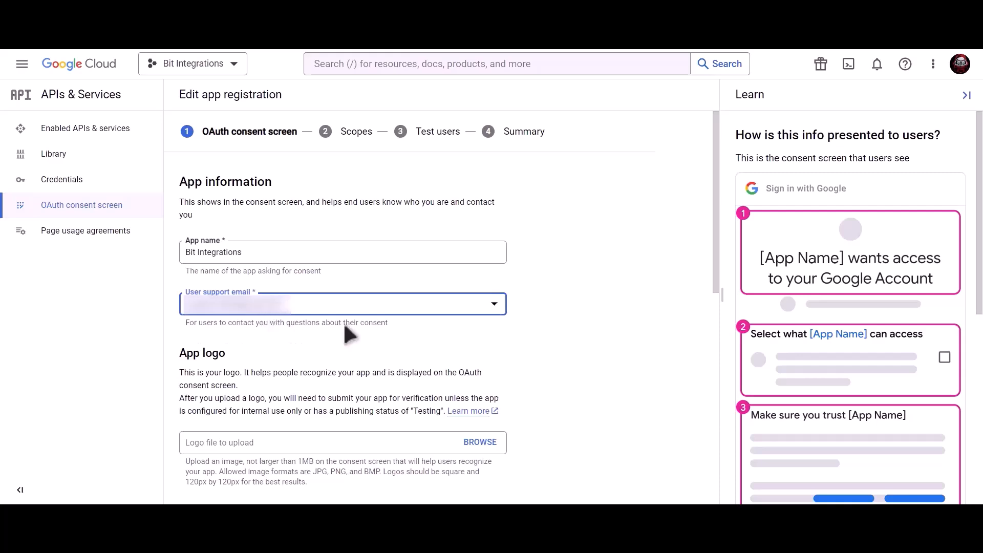
{"action": "scroll", "coordinate": [345, 326], "scroll_direction": "down", "scroll_amount": 10}
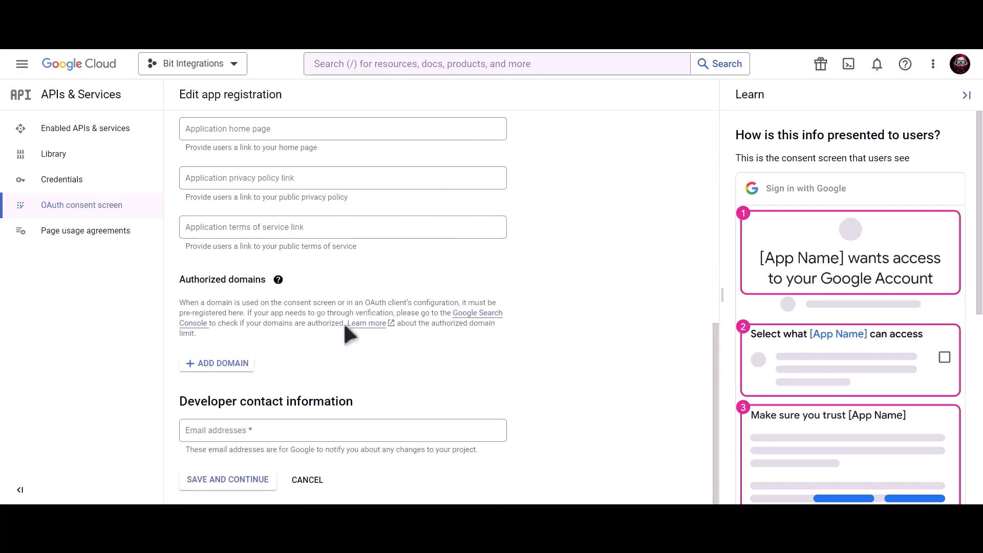
{"action": "left_click", "coordinate": [282, 428]}
{"action": "key", "text": "ctrl+v"}
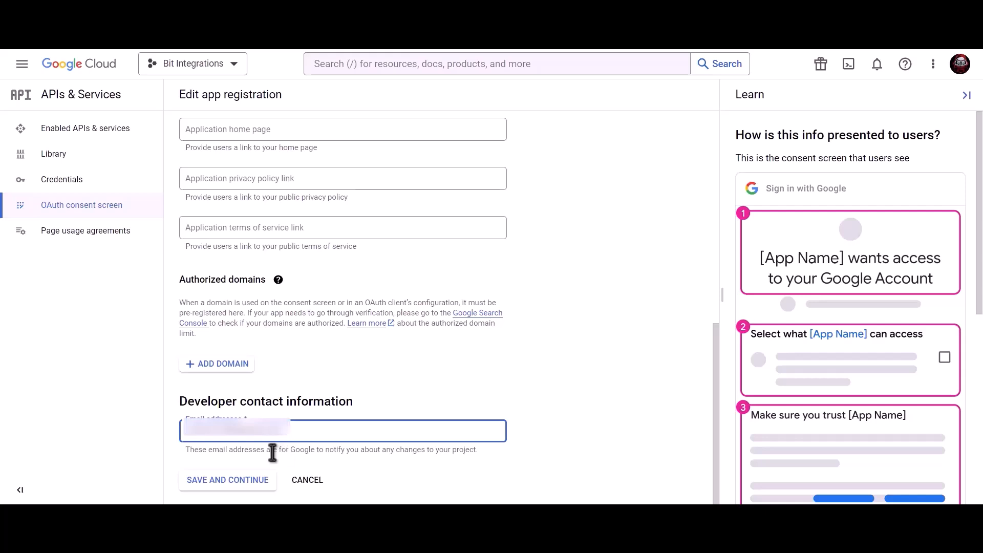
{"action": "left_click", "coordinate": [239, 486]}
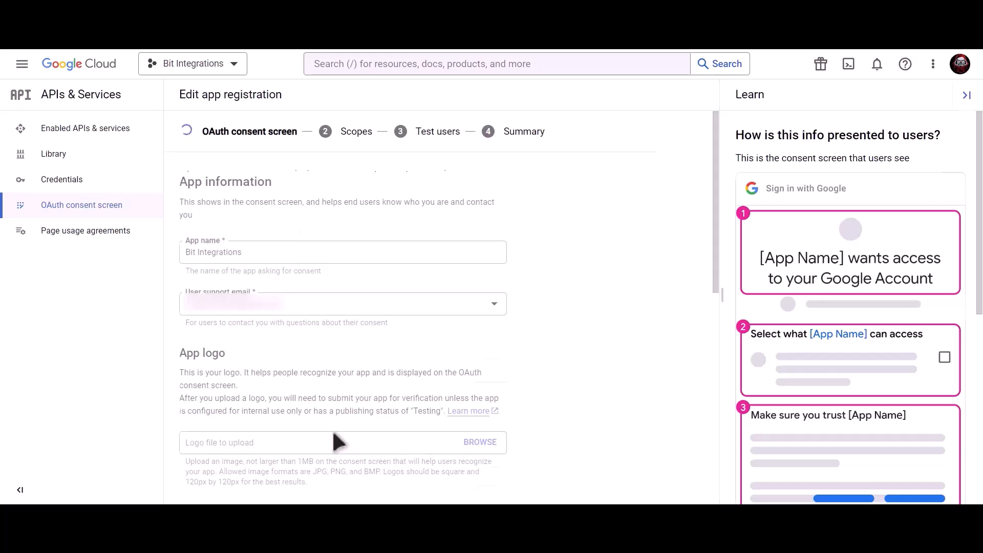
Complete the app registration without adding scopes or test users, and publish the app to production.
{"action": "scroll", "coordinate": [334, 433], "scroll_direction": "down", "scroll_amount": 3}
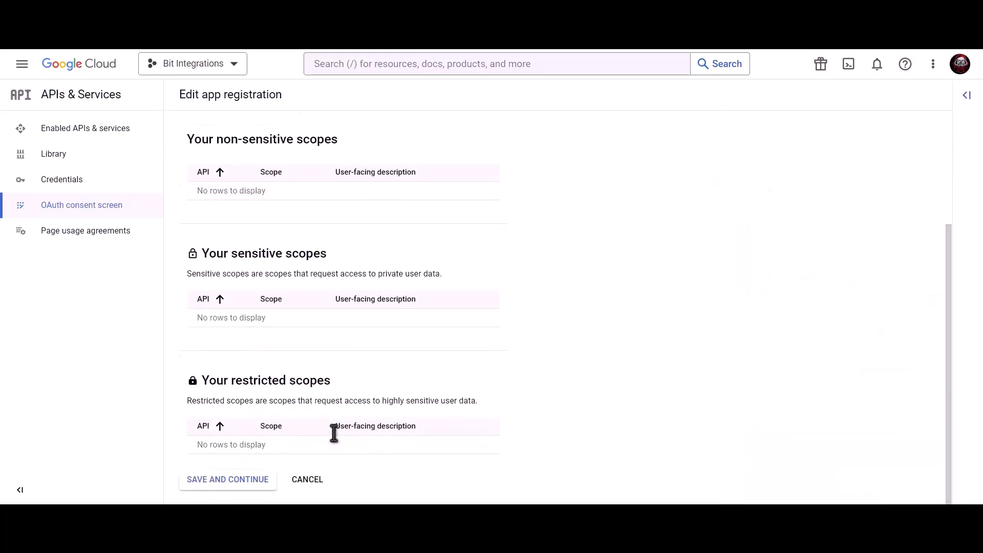
{"action": "left_click", "coordinate": [226, 481]}
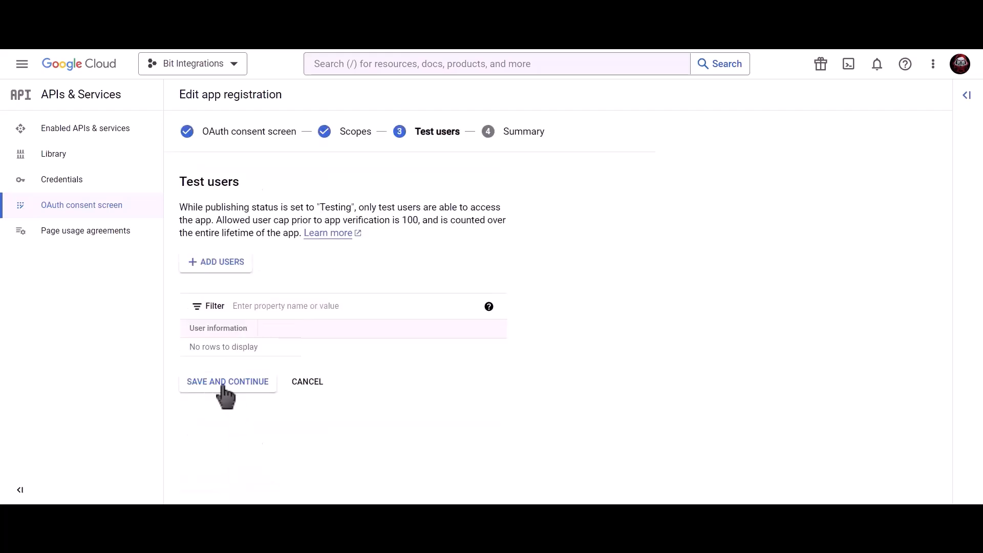
{"action": "left_click", "coordinate": [249, 389]}
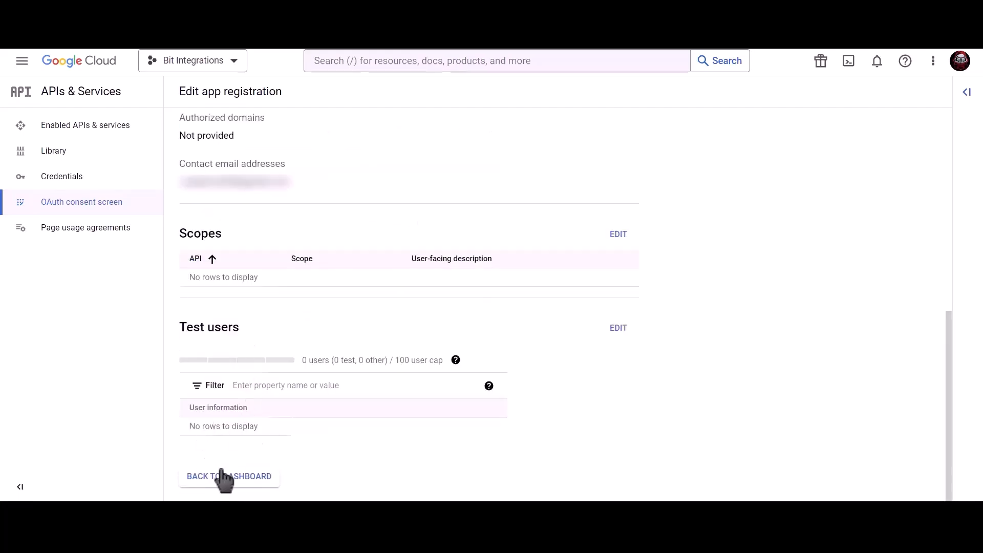
{"action": "left_click", "coordinate": [241, 477]}
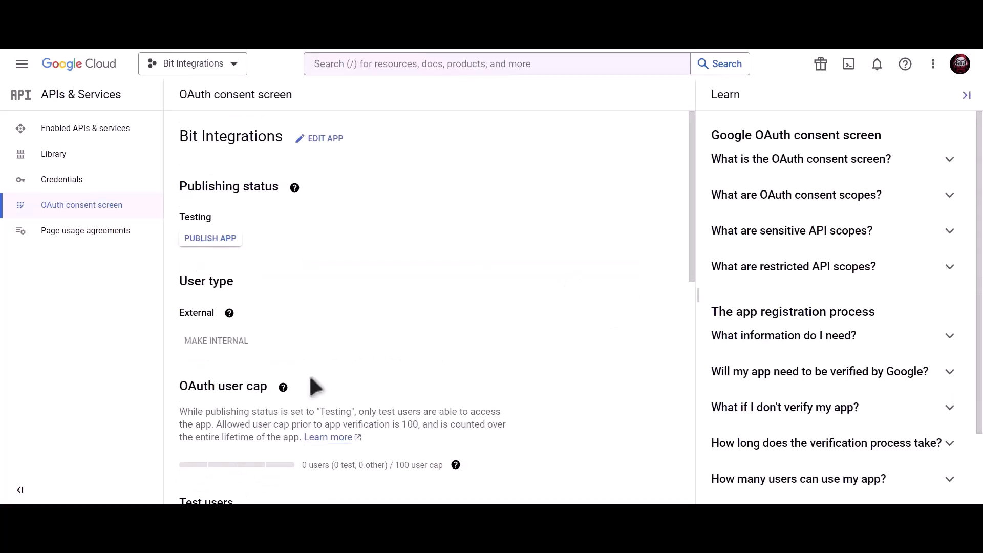
{"action": "left_click", "coordinate": [223, 242]}
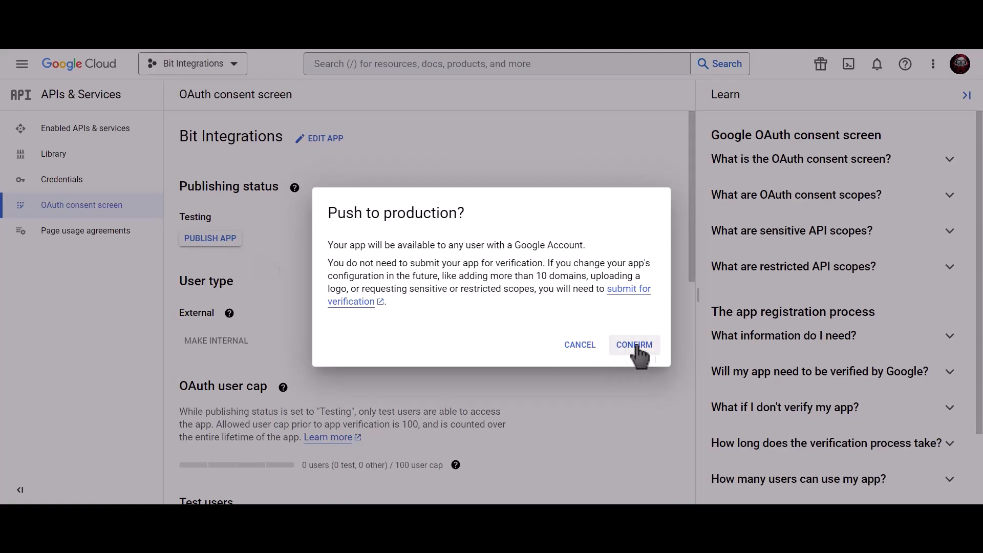
{"action": "left_click", "coordinate": [635, 345]}
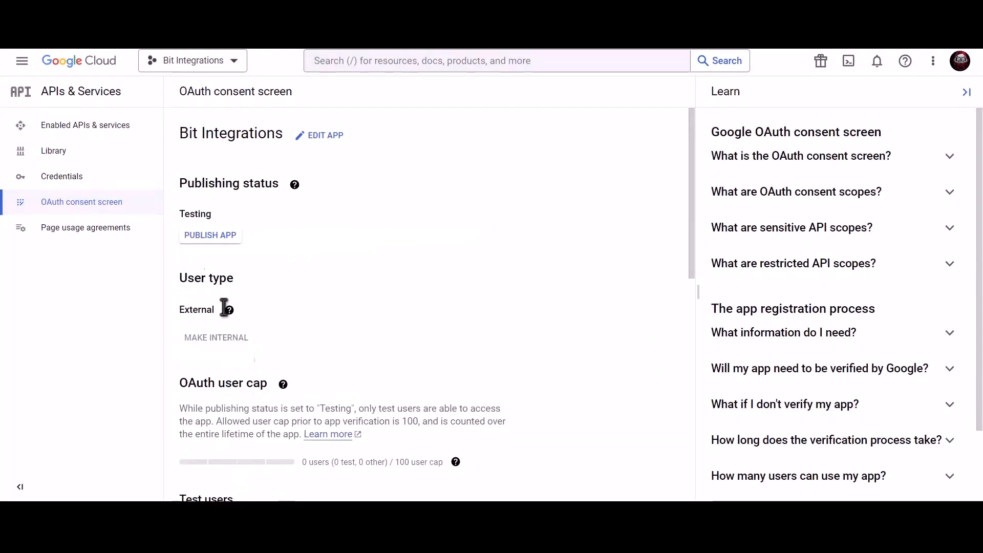
Search Google Cloud for "google calendar api" and enable the Google Calendar API for the Bit Integrations project.
{"action": "left_click", "coordinate": [129, 186]}
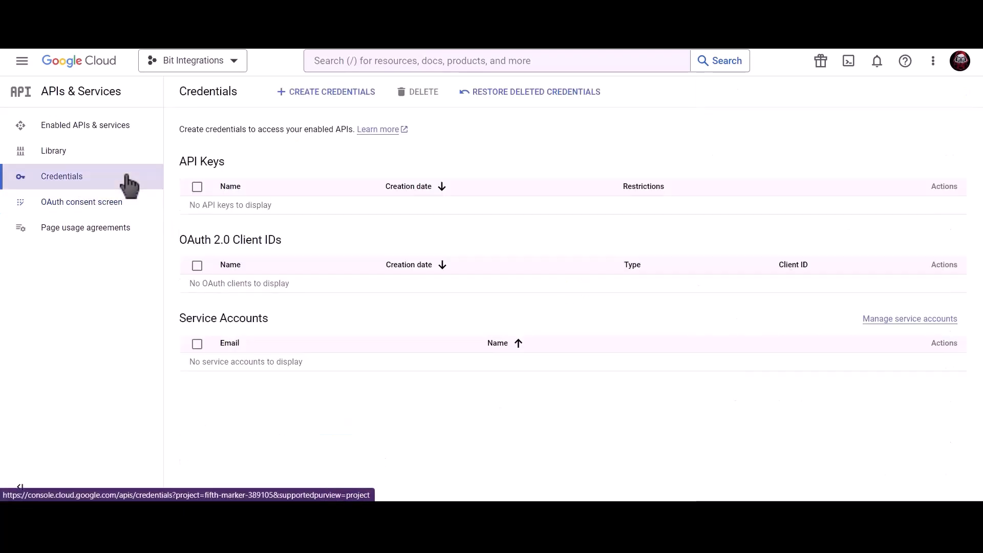
{"action": "left_click", "coordinate": [404, 61]}
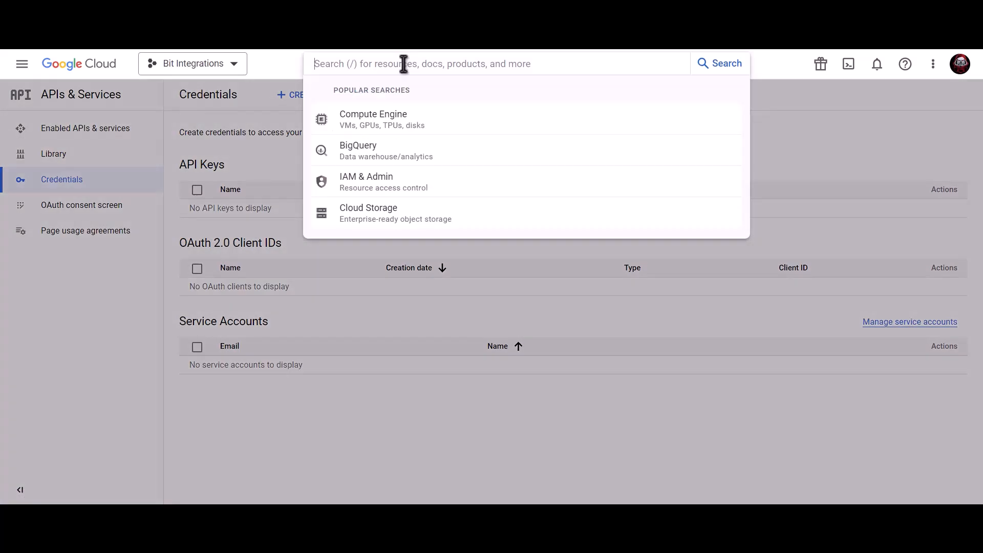
{"action": "type", "text": "go"}
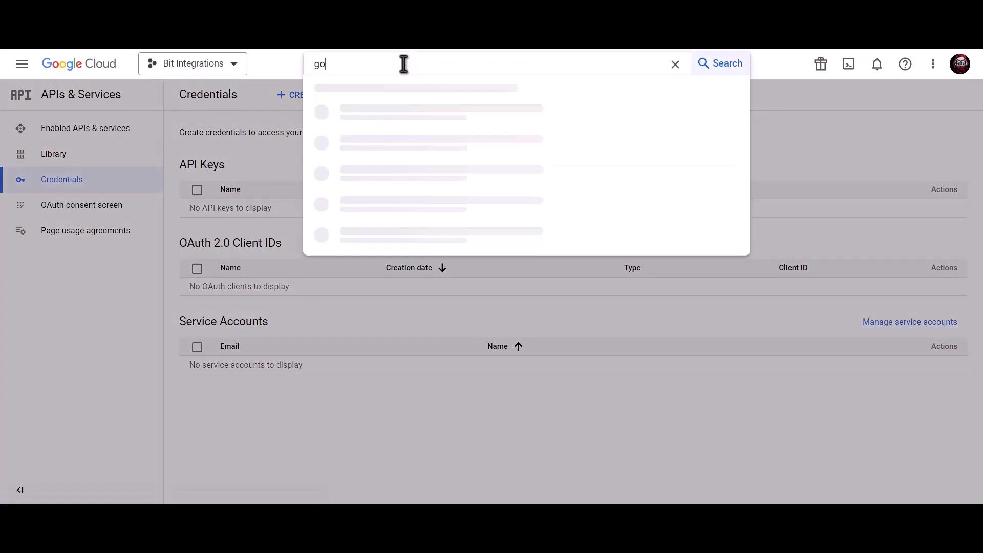
{"action": "type", "text": "ogle calendar api"}
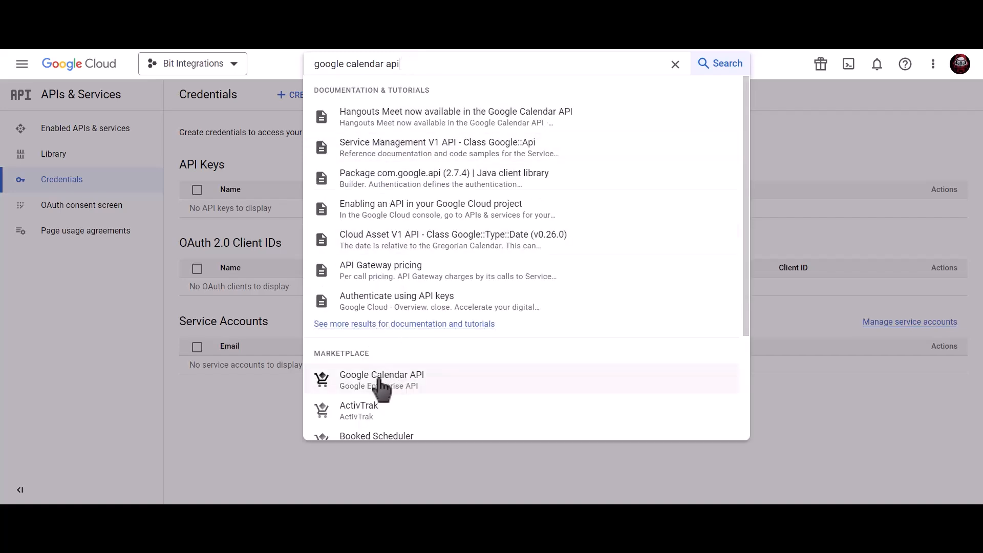
{"action": "left_click", "coordinate": [408, 389]}
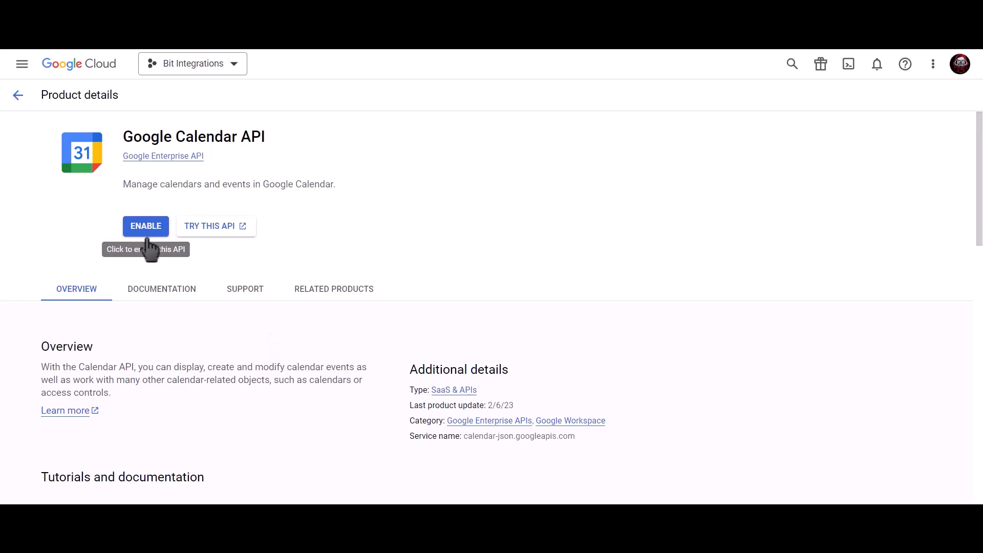
{"action": "left_click", "coordinate": [146, 227]}
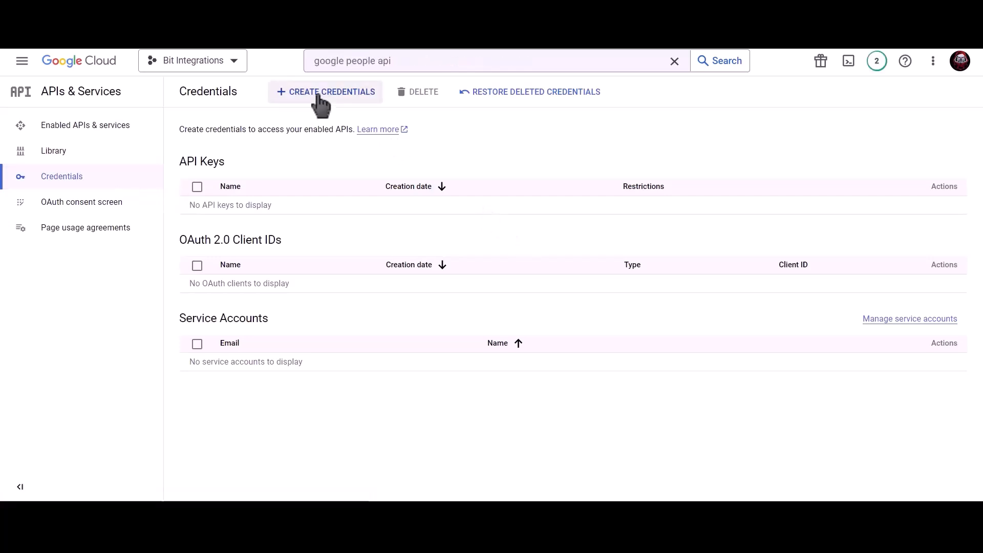
Start creating an OAuth client ID of type Web application and name it Bit Integrations.
{"action": "left_click", "coordinate": [332, 93]}
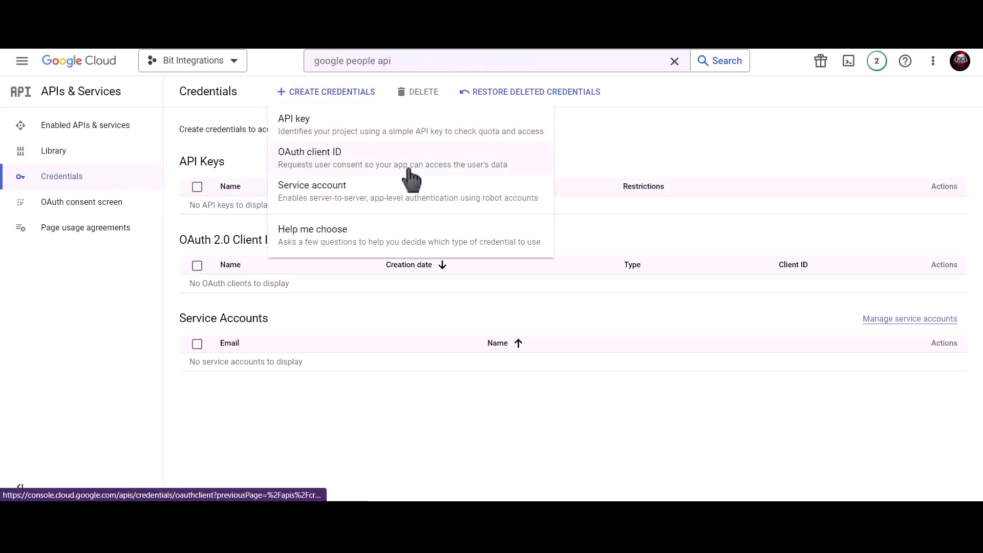
{"action": "left_click", "coordinate": [411, 177]}
{"action": "left_click", "coordinate": [305, 196]}
{"action": "left_click", "coordinate": [259, 202]}
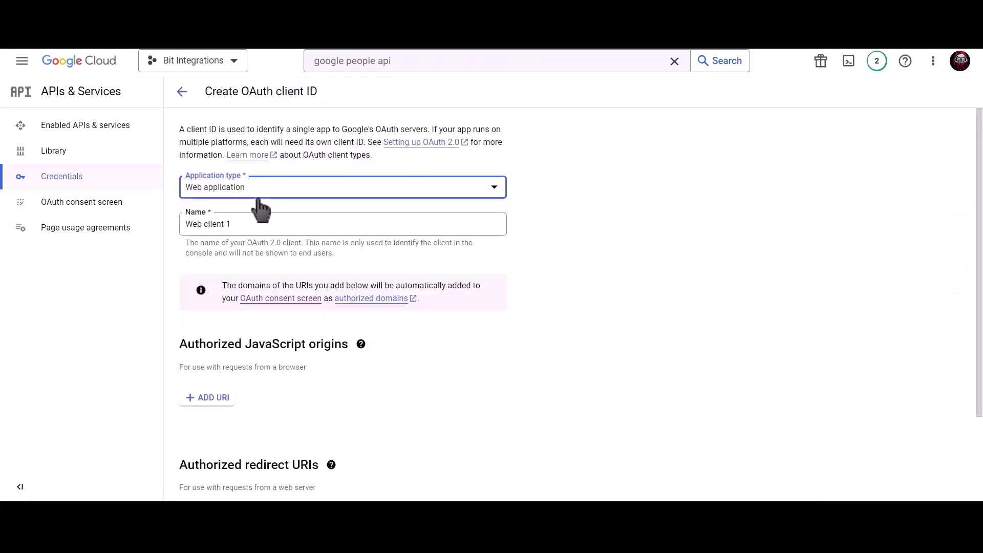
{"action": "left_click", "coordinate": [254, 220]}
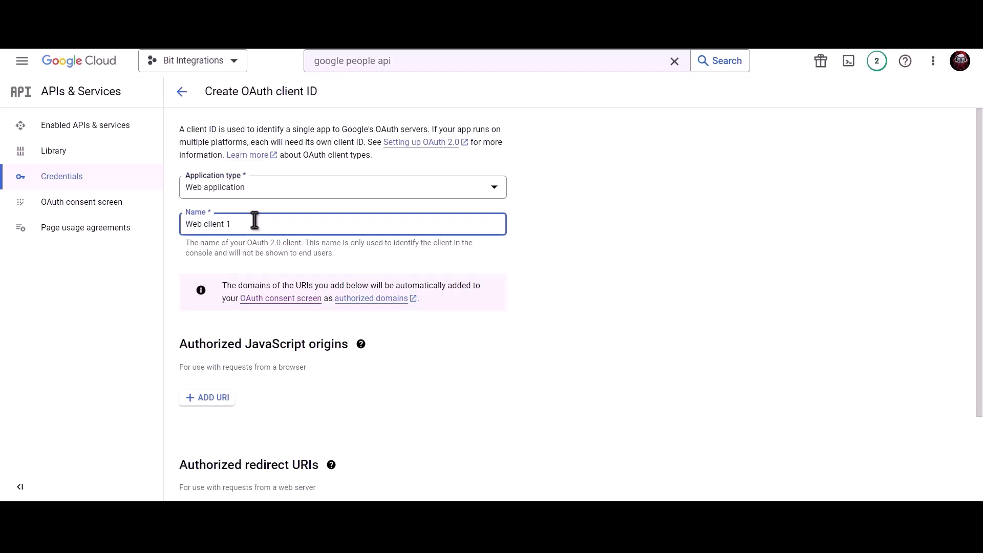
{"action": "triple_click", "coordinate": [290, 222]}
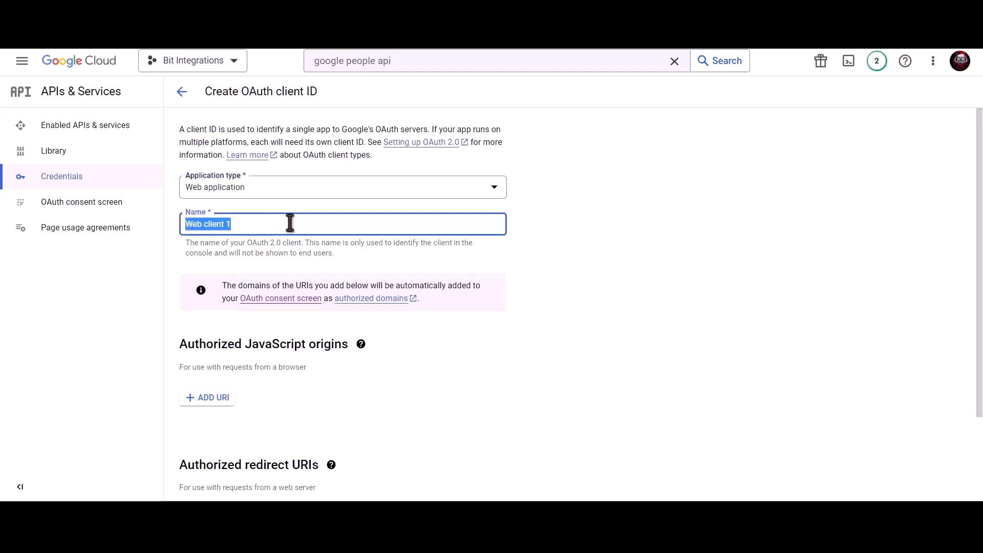
{"action": "type", "text": "Bit Integrations"}
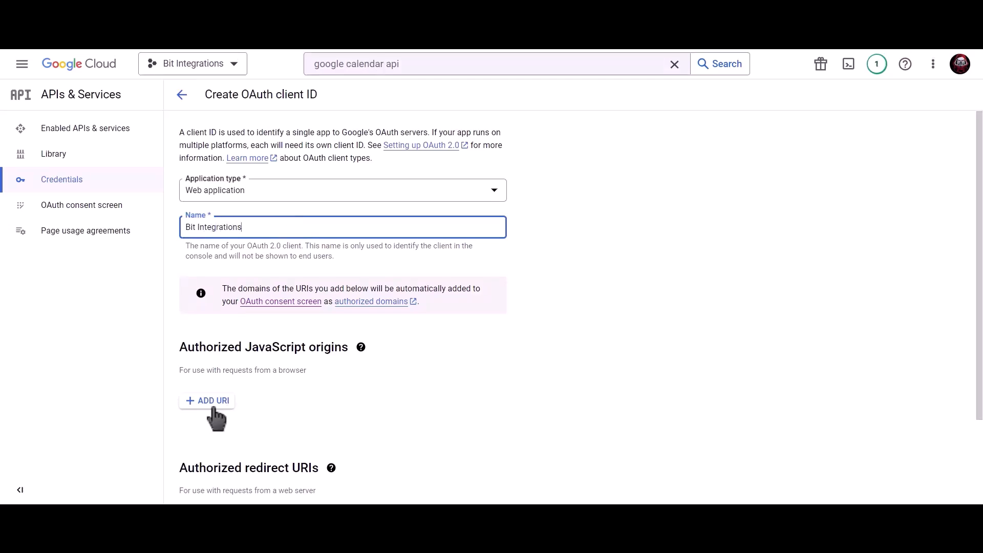
{"action": "left_click", "coordinate": [210, 399]}
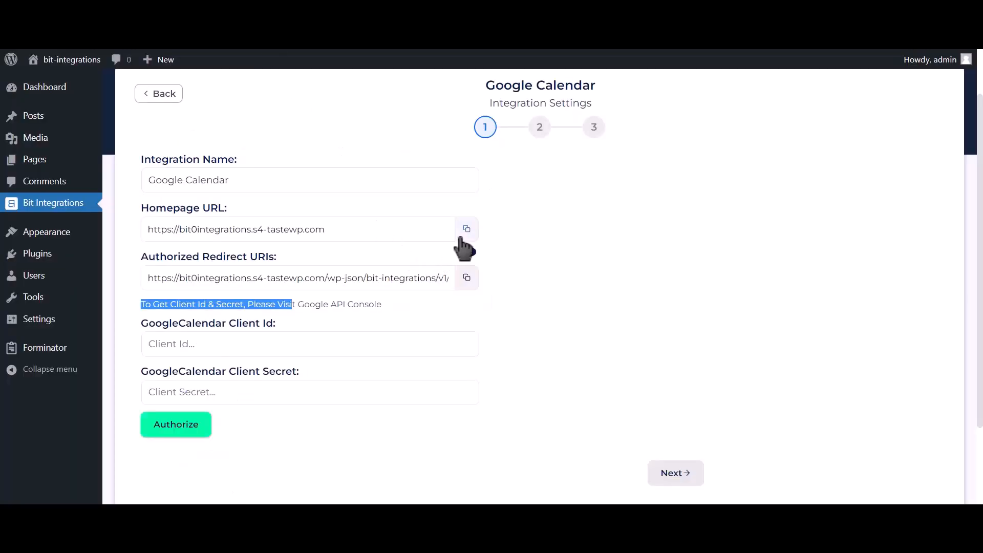
{"action": "left_click", "coordinate": [467, 229]}
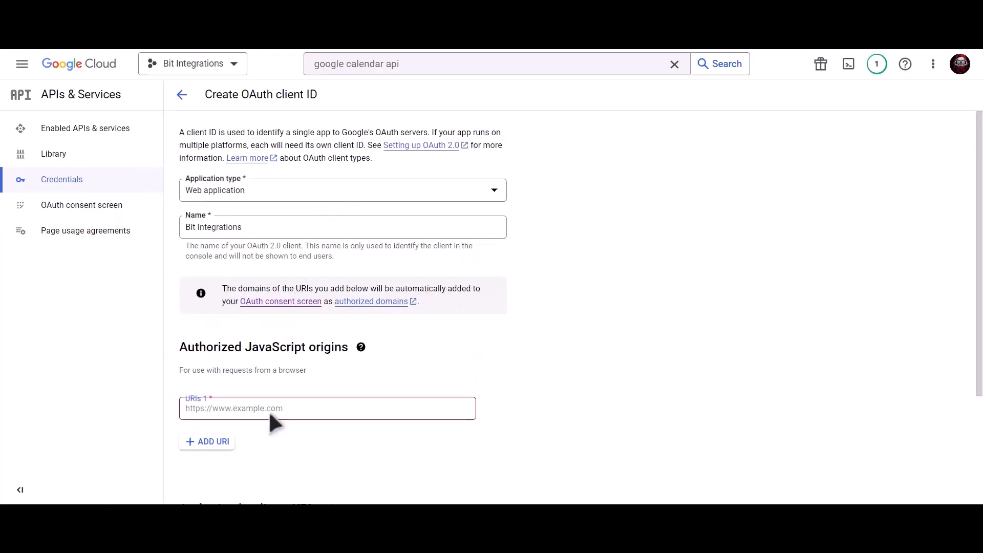
{"action": "key", "text": "ctrl+v"}
{"action": "scroll", "coordinate": [300, 368], "scroll_direction": "down", "scroll_amount": 3}
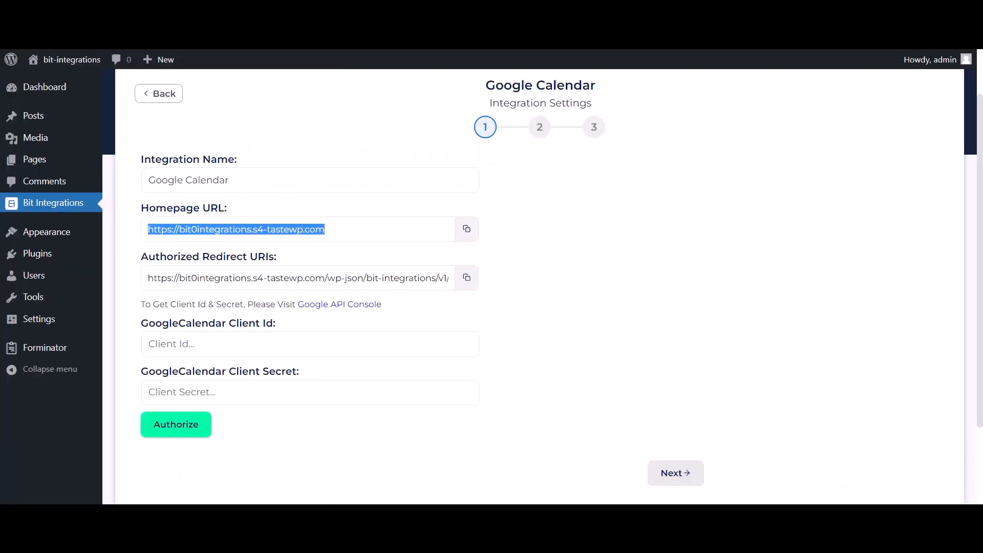
Copy the integration's authorized redirect URI into the OAuth client's authorized redirect URIs and create the client.
{"action": "left_click", "coordinate": [467, 279]}
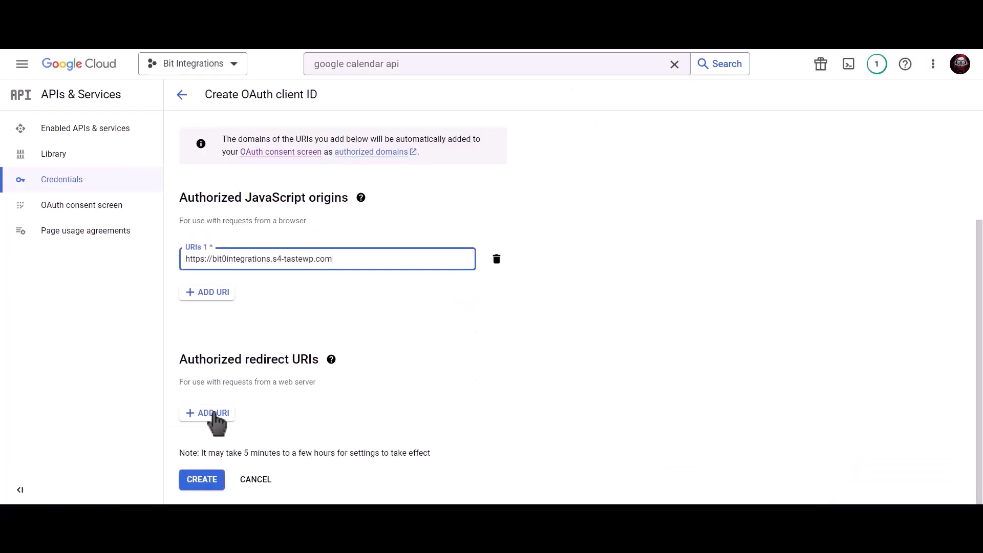
{"action": "left_click", "coordinate": [232, 419]}
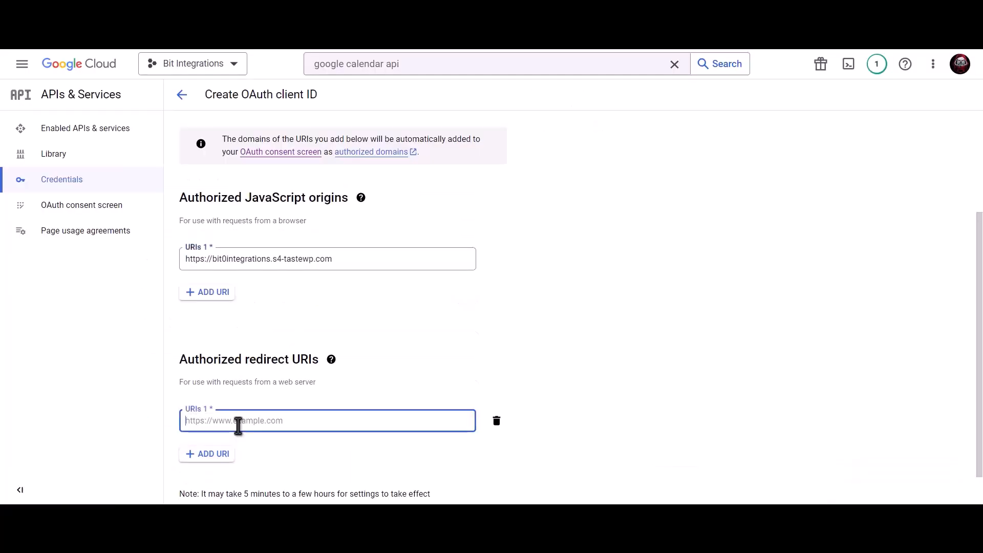
{"action": "key", "text": "ctrl+v"}
{"action": "scroll", "coordinate": [312, 358], "scroll_direction": "down", "scroll_amount": 1}
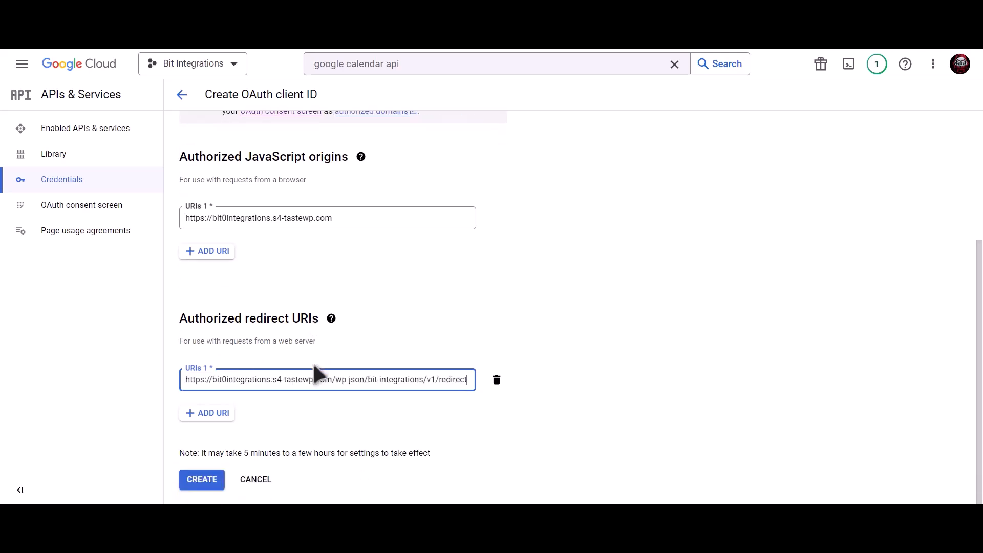
{"action": "left_click", "coordinate": [205, 481]}
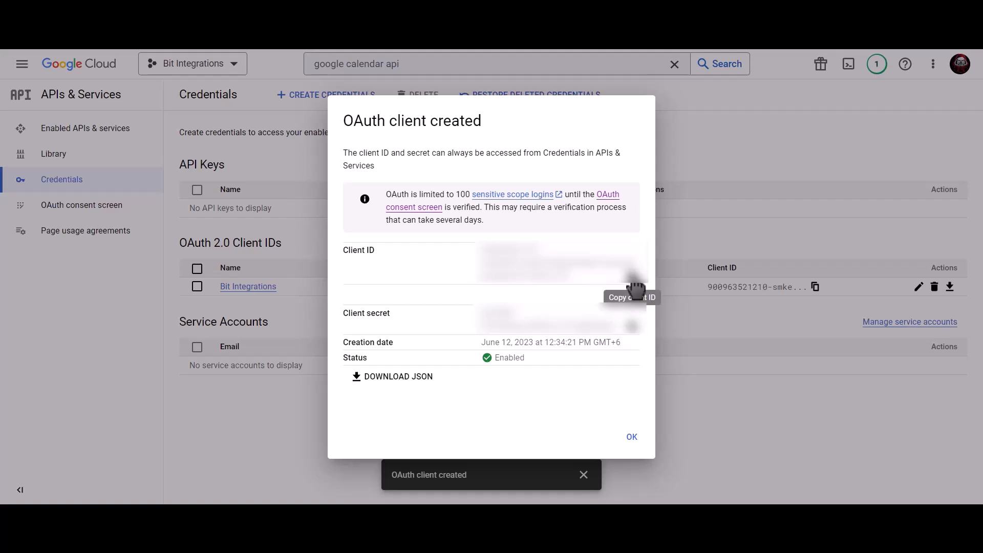
Copy the new OAuth client's ID and secret into the GoogleCalendar Client Id and Client Secret fields of the integration settings.
{"action": "left_click", "coordinate": [634, 287]}
{"action": "key", "text": "alt+Tab"}
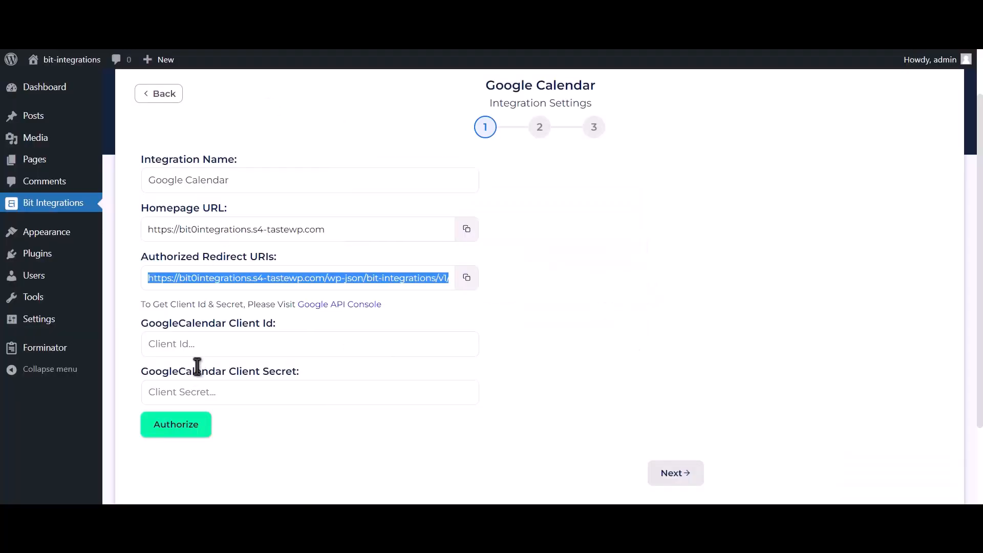
{"action": "left_click", "coordinate": [215, 344]}
{"action": "key", "text": "ctrl+v"}
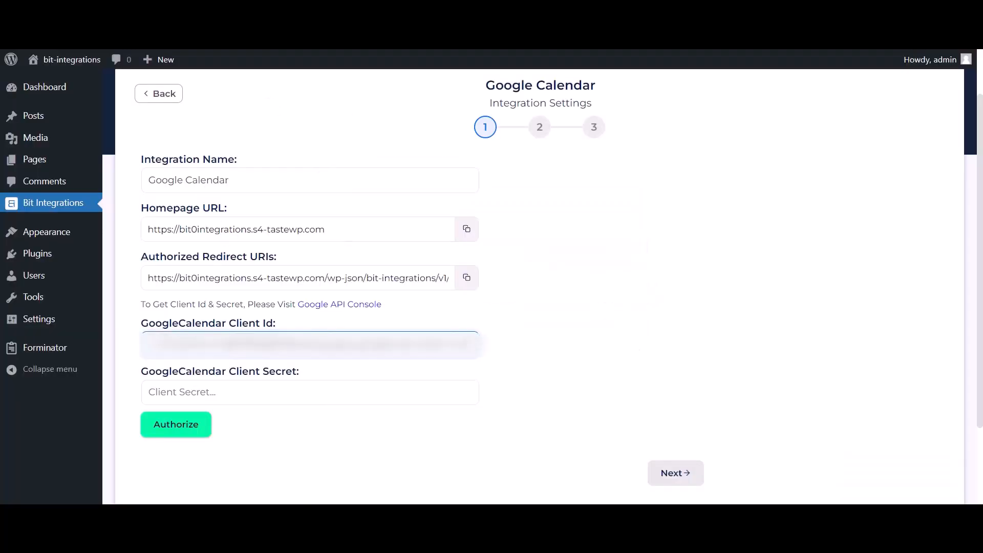
{"action": "key", "text": "alt+Tab"}
{"action": "left_click", "coordinate": [631, 325]}
{"action": "key", "text": "alt+Tab"}
{"action": "left_click", "coordinate": [237, 391]}
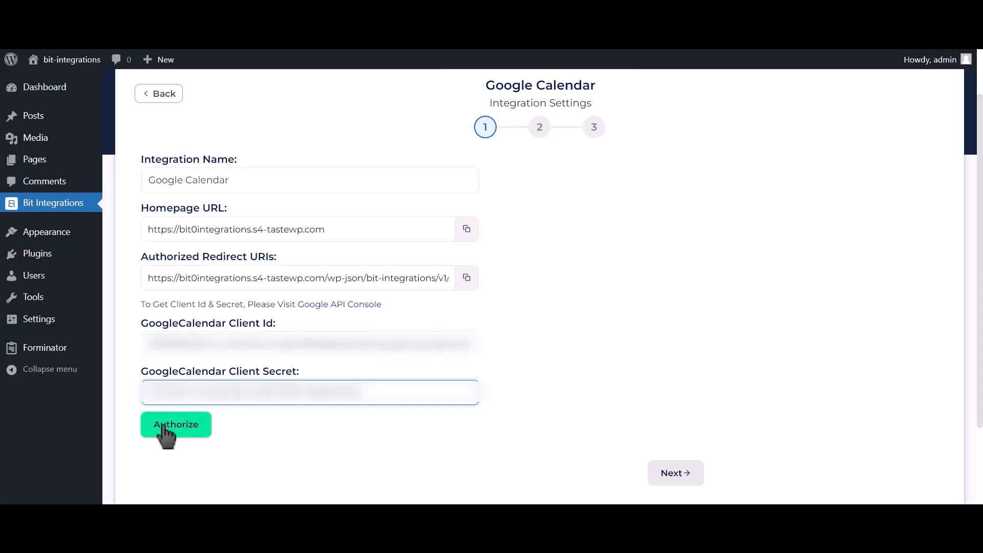
Authorize the integration with the Google account, proceeding past the unverified-app warning and granting access to Google Calendar.
{"action": "left_click", "coordinate": [189, 430]}
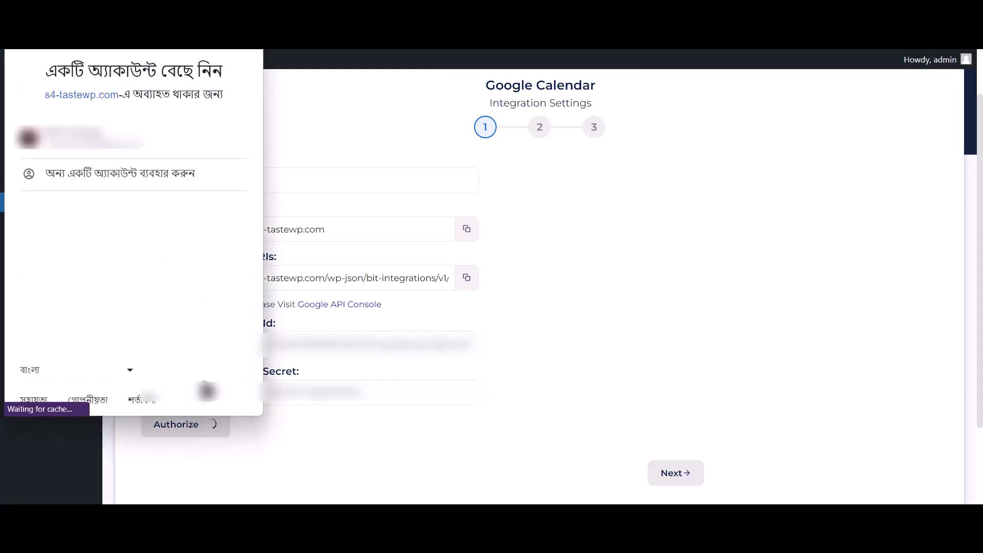
{"action": "left_click", "coordinate": [173, 148]}
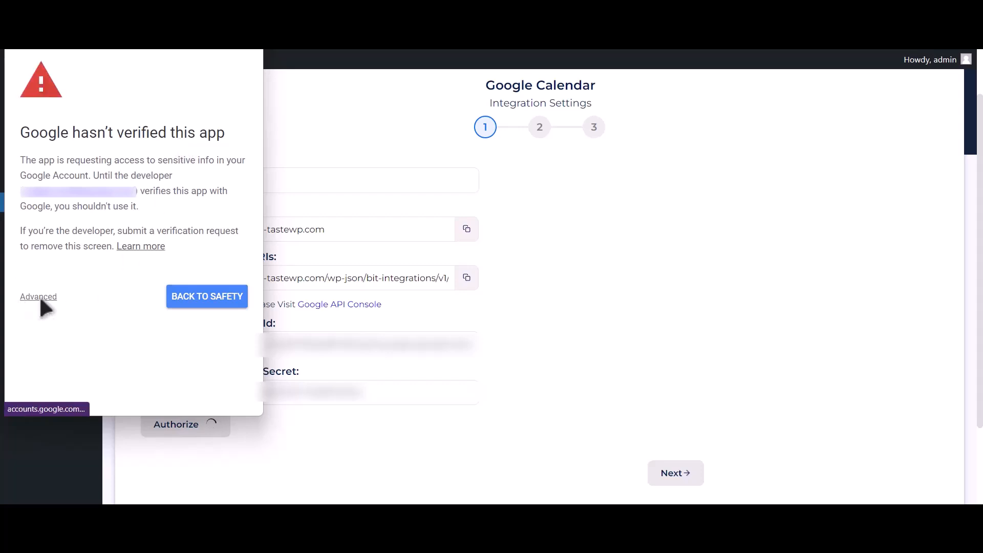
{"action": "left_click", "coordinate": [40, 297]}
{"action": "left_click", "coordinate": [42, 389]}
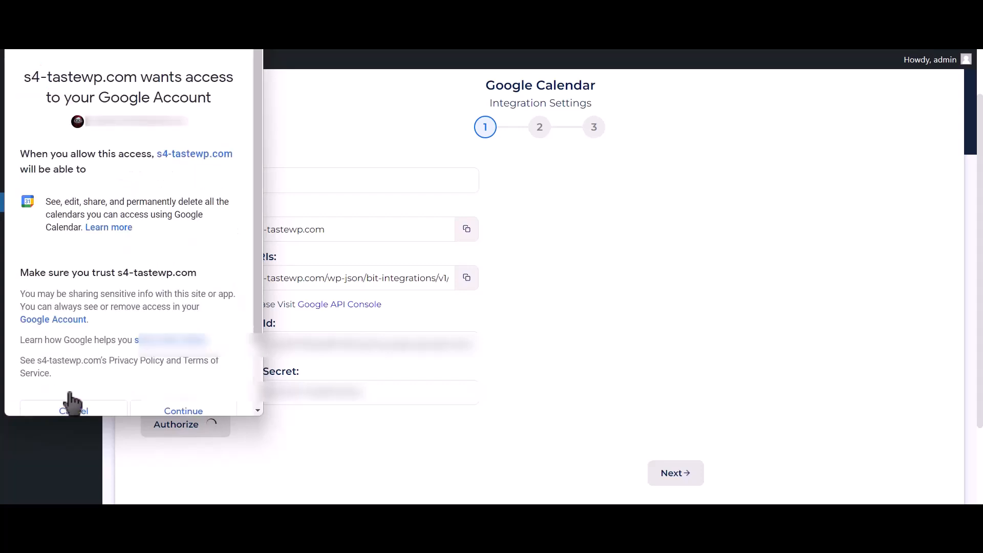
{"action": "left_click", "coordinate": [205, 412]}
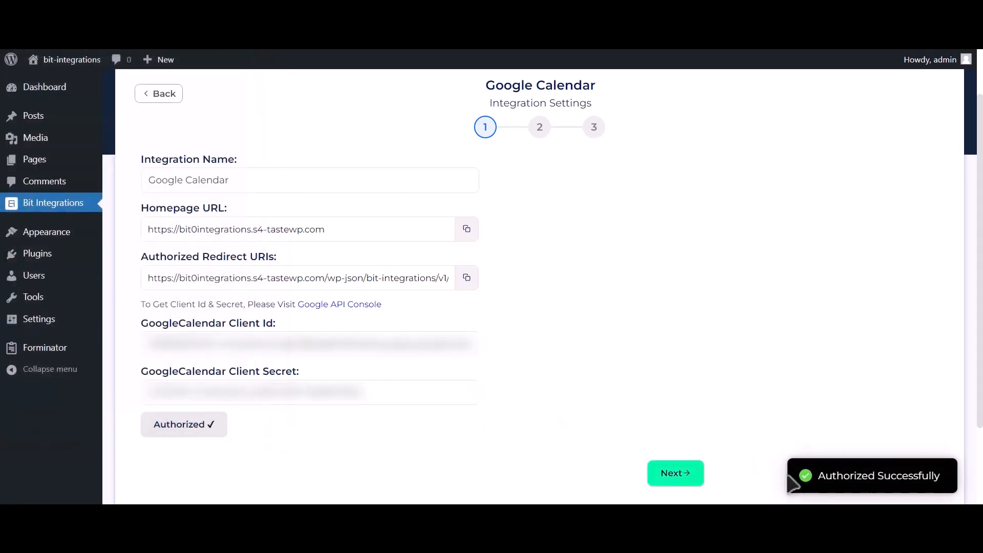
{"action": "left_click_drag", "start_coordinate": [819, 475], "coordinate": [968, 474]}
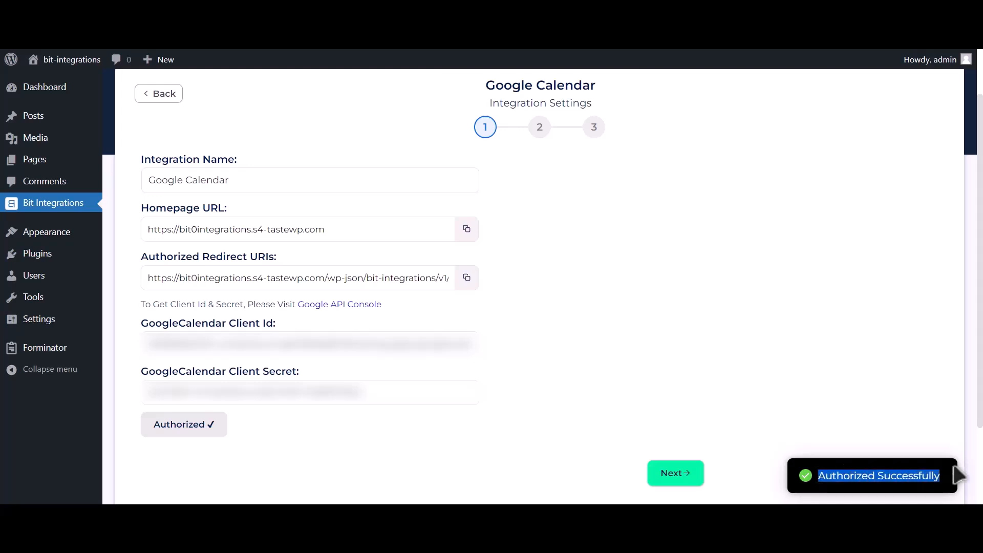
Continue to the second integration stage and choose the Bit Integrations (owner) calendar with the Asia/Dhaka time zone.
{"action": "left_click", "coordinate": [681, 477]}
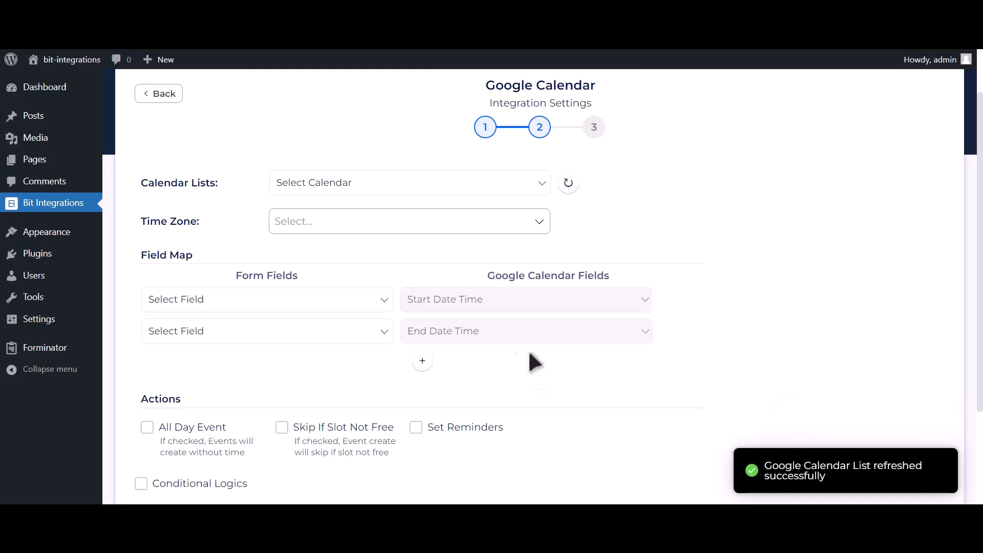
{"action": "left_click", "coordinate": [385, 184]}
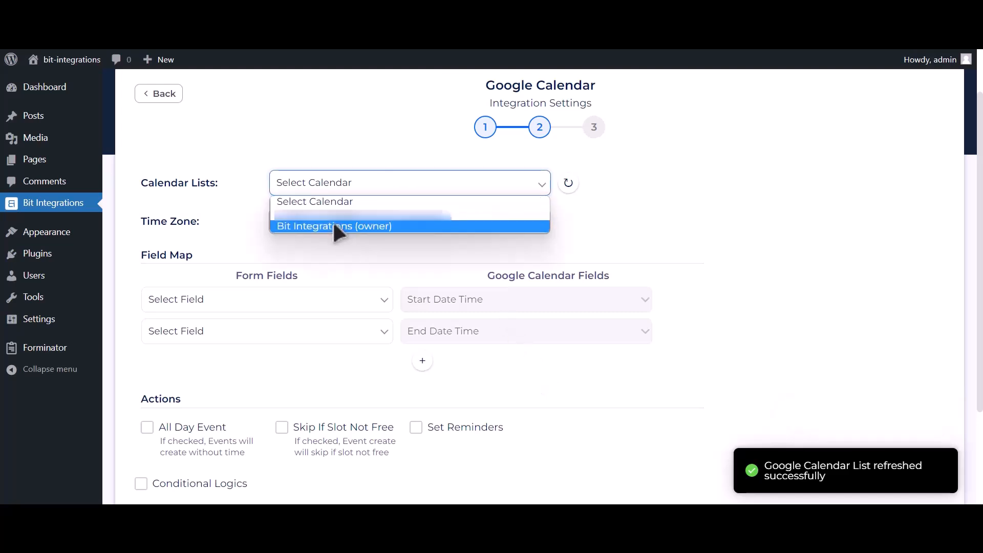
{"action": "left_click", "coordinate": [377, 225]}
{"action": "left_click", "coordinate": [365, 223]}
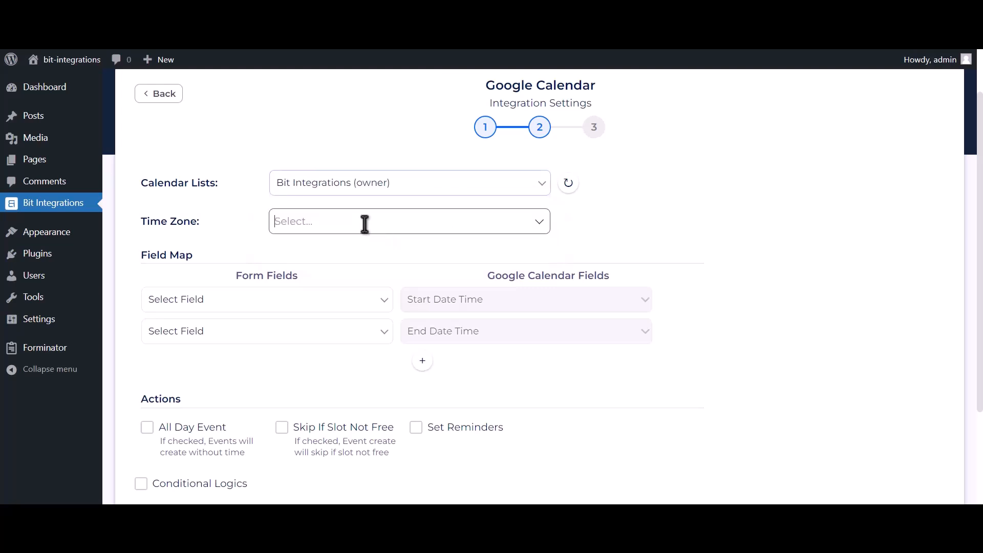
{"action": "type", "text": "dhaka"}
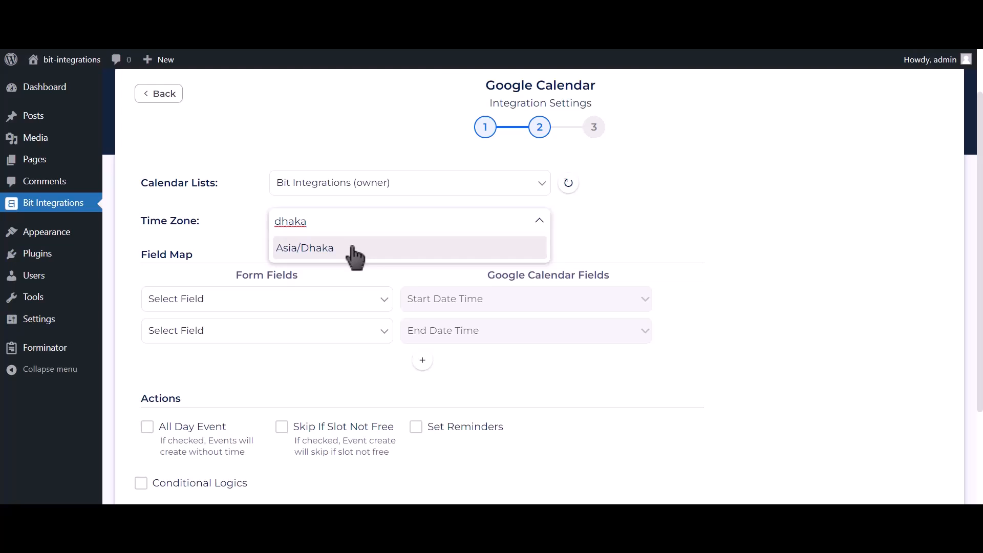
{"action": "left_click", "coordinate": [351, 247]}
Map the Date-1 form field to both Start Date Time and End Date Time in the field map.
{"action": "scroll", "coordinate": [359, 277], "scroll_direction": "up", "scroll_amount": 1}
{"action": "scroll", "coordinate": [371, 313], "scroll_direction": "down", "scroll_amount": 2}
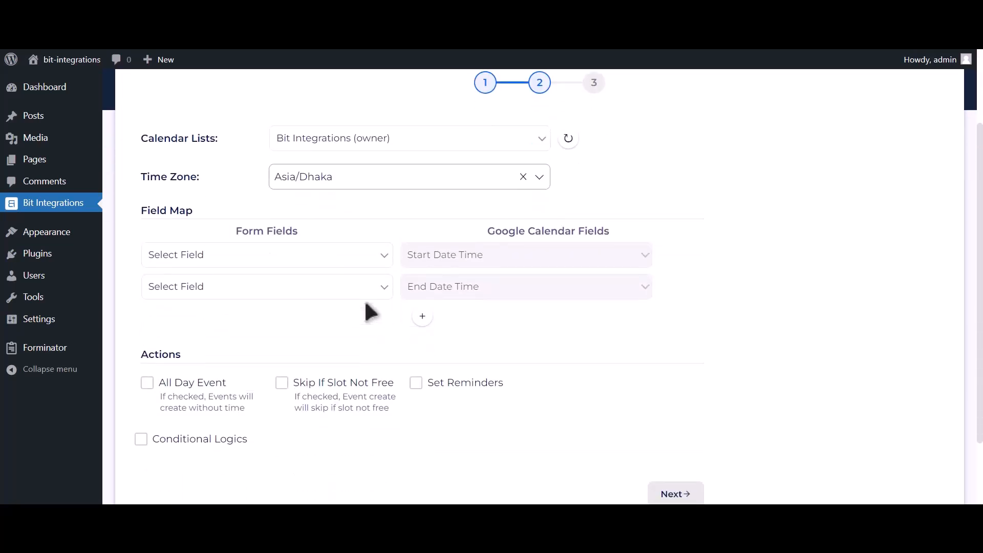
{"action": "left_click", "coordinate": [292, 259]}
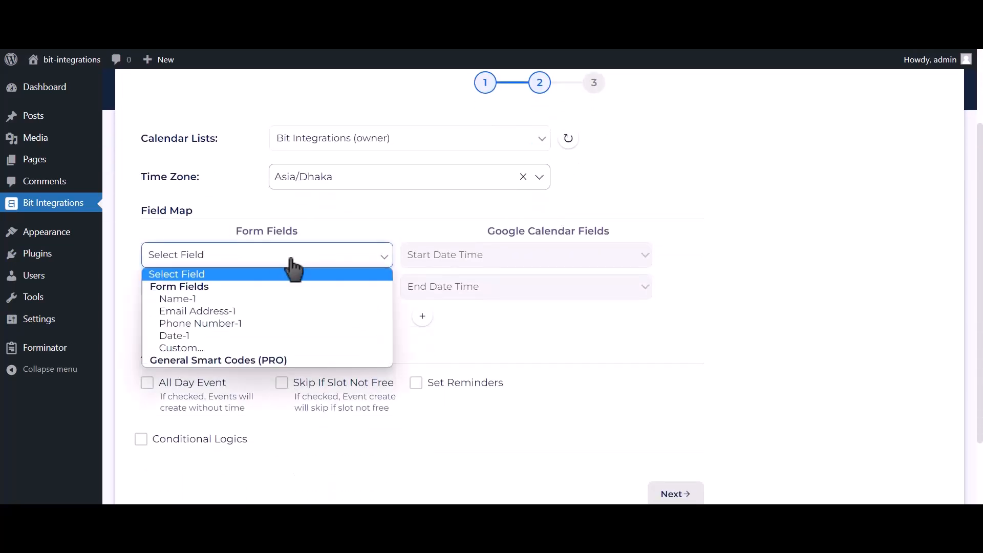
{"action": "left_click", "coordinate": [189, 335]}
{"action": "left_click", "coordinate": [348, 289]}
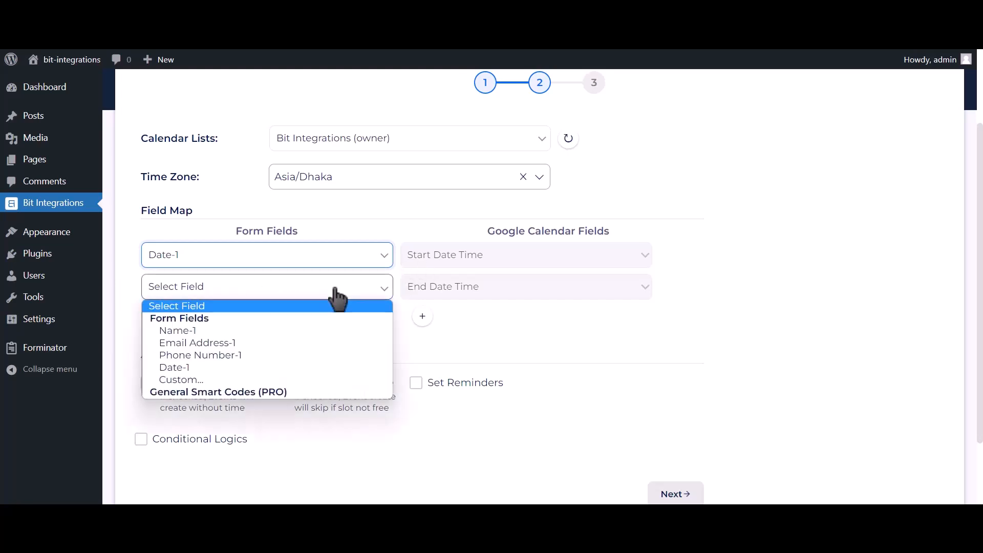
{"action": "left_click", "coordinate": [214, 367]}
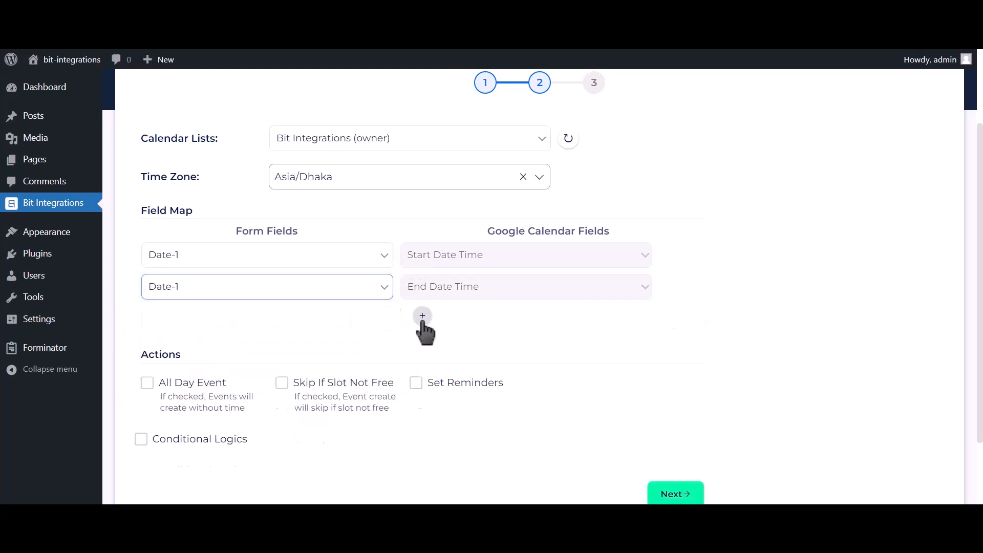
Add a field map row that maps the Email Address-1 form field to the calendar Description.
{"action": "left_click", "coordinate": [422, 317]}
{"action": "left_click", "coordinate": [248, 318]}
{"action": "left_click", "coordinate": [207, 374]}
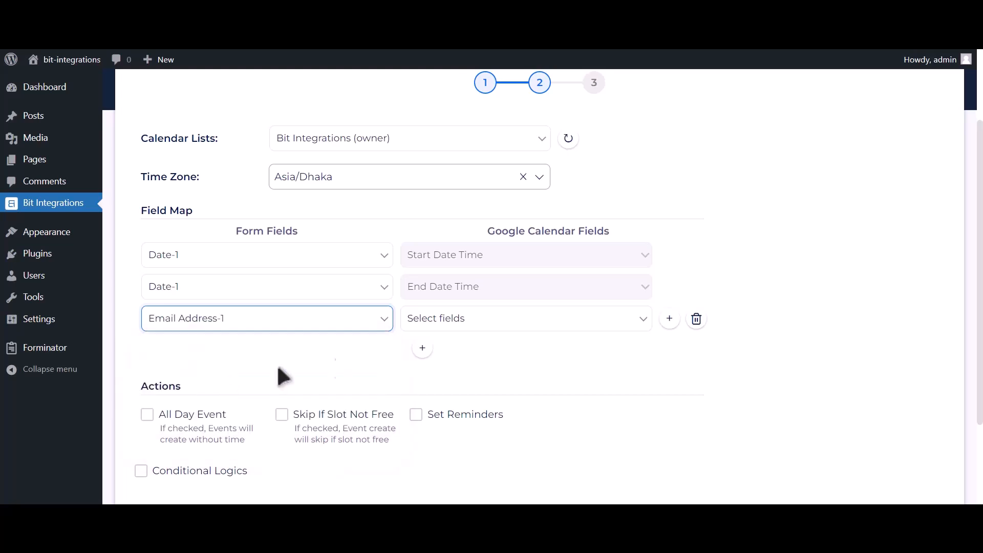
{"action": "left_click", "coordinate": [419, 324]}
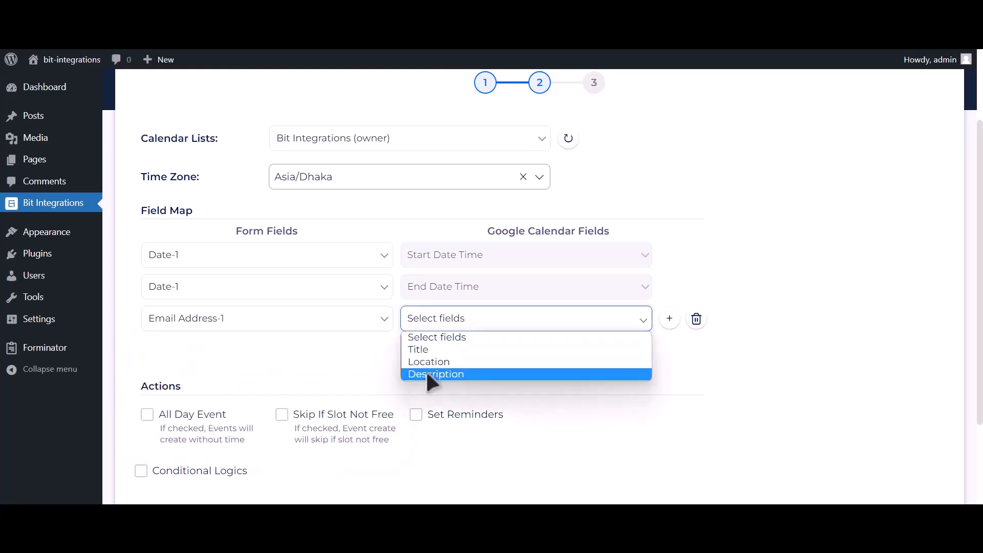
{"action": "left_click", "coordinate": [426, 370]}
Add another field map row that maps the Name-1 form field to the calendar event Title.
{"action": "left_click", "coordinate": [422, 350]}
{"action": "left_click", "coordinate": [251, 349]}
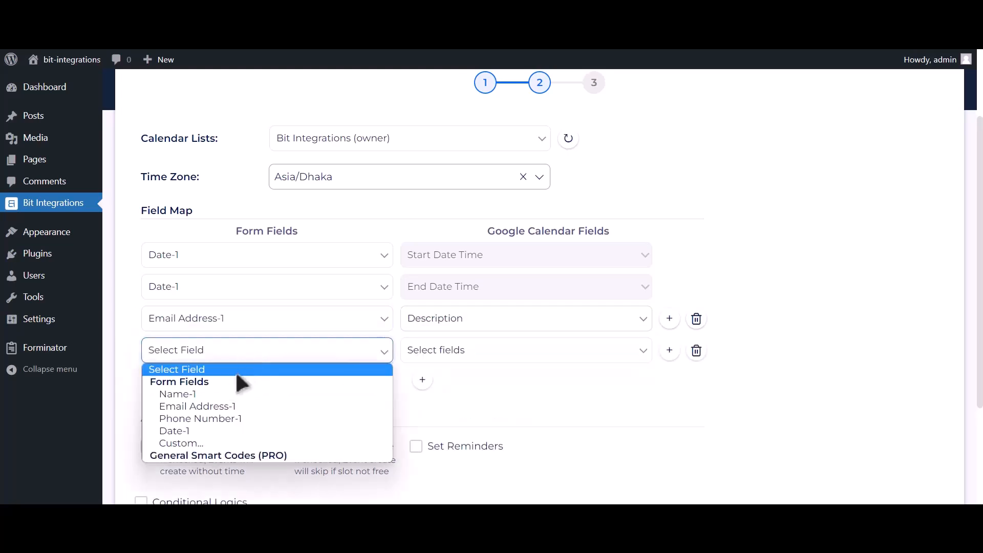
{"action": "left_click", "coordinate": [217, 394]}
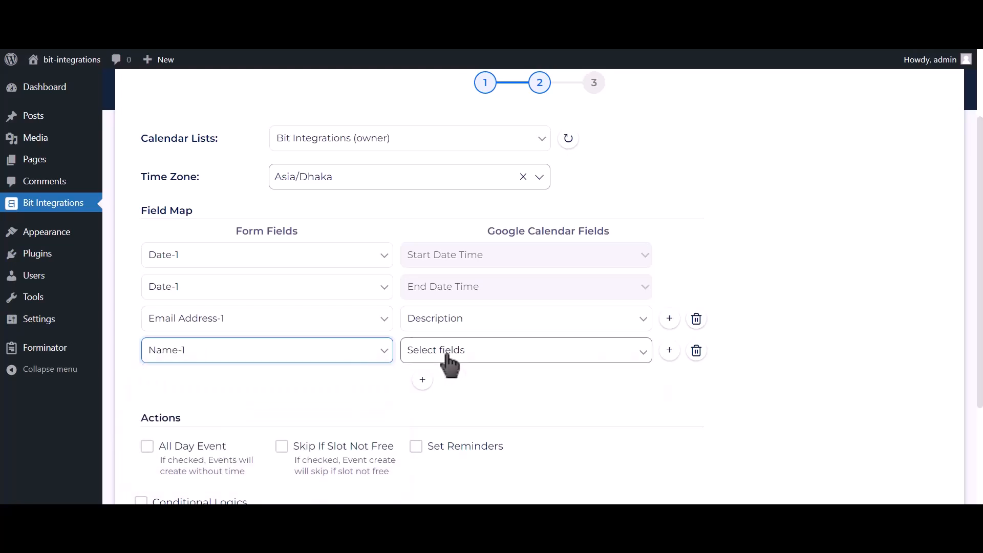
{"action": "left_click", "coordinate": [444, 357]}
{"action": "left_click", "coordinate": [437, 383]}
Add a further field map row that maps the Phone Number-1 form field to Description.
{"action": "left_click", "coordinate": [426, 377]}
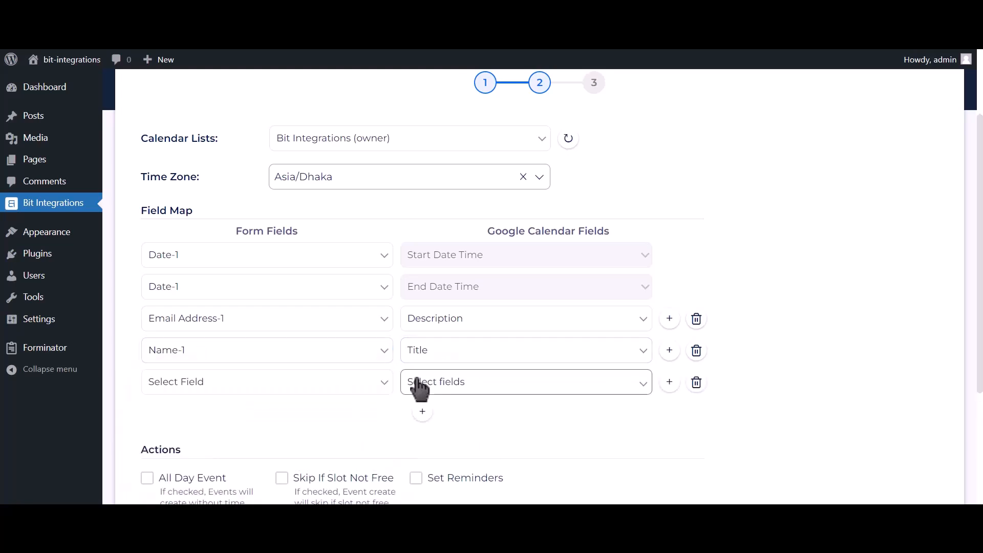
{"action": "left_click", "coordinate": [249, 385]}
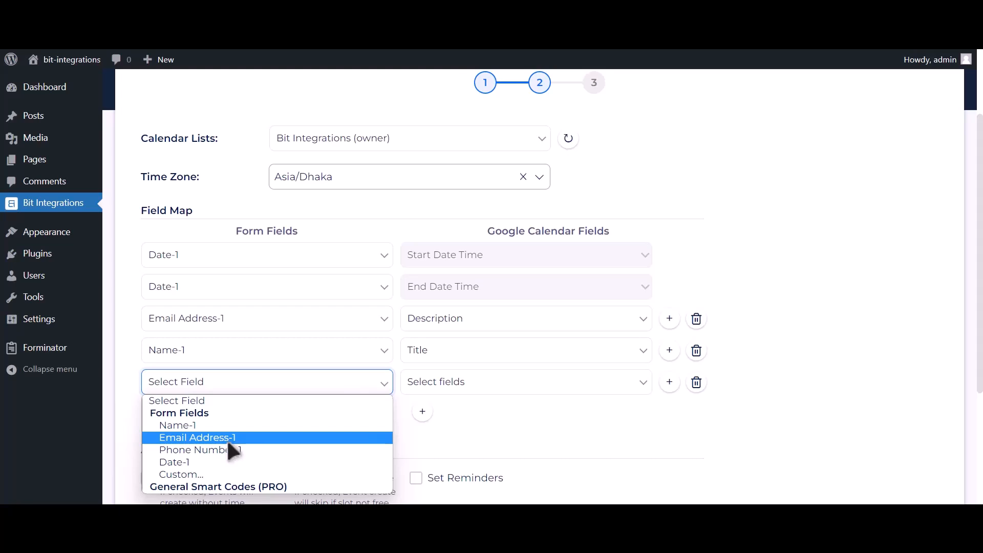
{"action": "left_click", "coordinate": [227, 450]}
{"action": "left_click", "coordinate": [451, 384]}
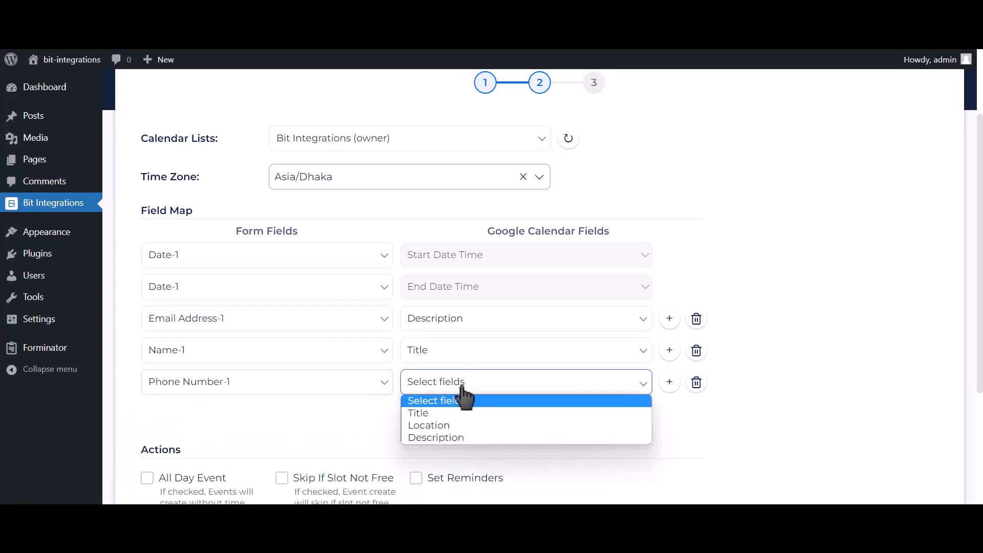
{"action": "left_click", "coordinate": [445, 435]}
Enable the All Day Event action, continue to the final integration stage, and finish and save the integration.
{"action": "scroll", "coordinate": [359, 404], "scroll_direction": "down", "scroll_amount": 2}
{"action": "left_click", "coordinate": [183, 371]}
{"action": "scroll", "coordinate": [179, 293], "scroll_direction": "down", "scroll_amount": 2}
{"action": "left_click", "coordinate": [681, 409]}
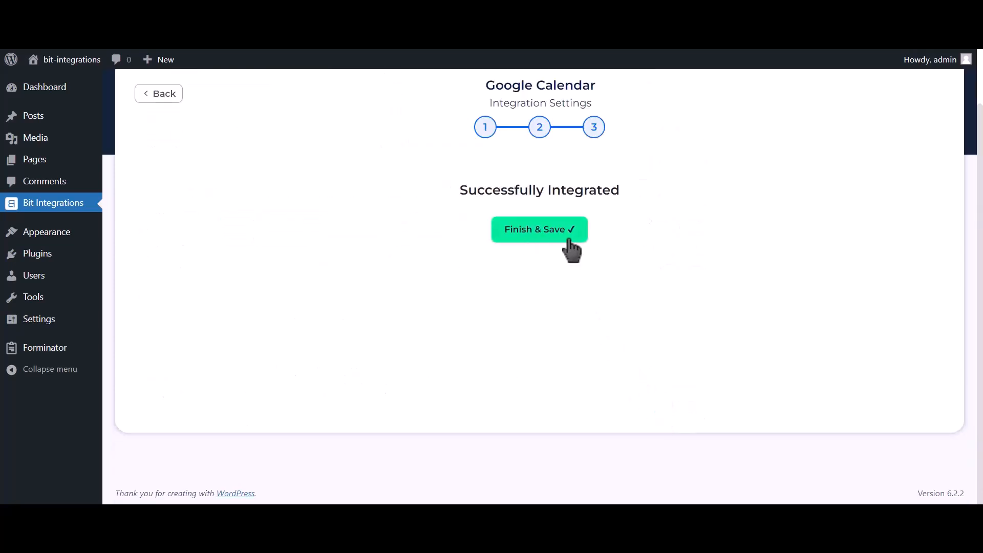
{"action": "left_click", "coordinate": [549, 238]}
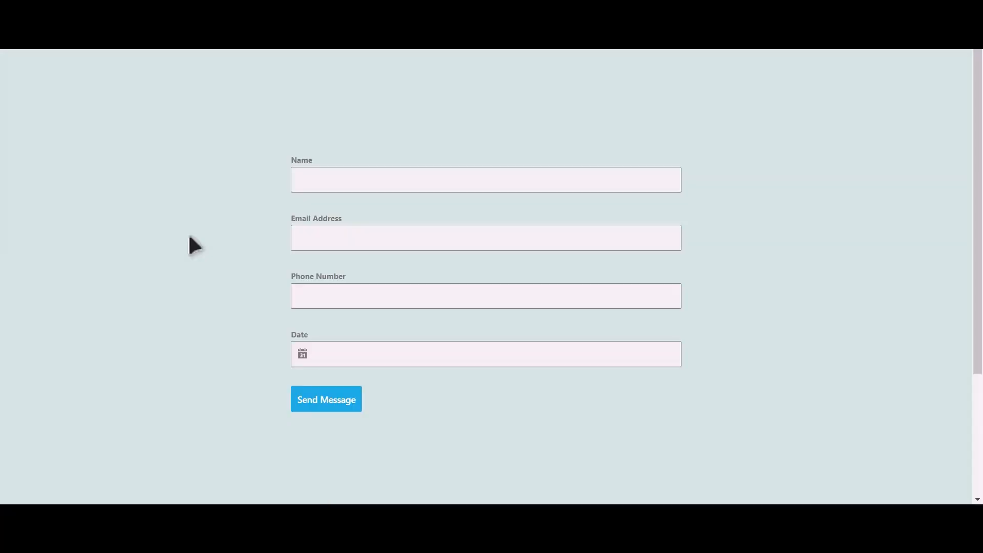
Submit the test form with the name Bit Integrations, a contact e-mail, a phone number and the date 06/13/2023.
{"action": "left_click", "coordinate": [381, 188]}
{"action": "type", "text": "Bit Integrations"}
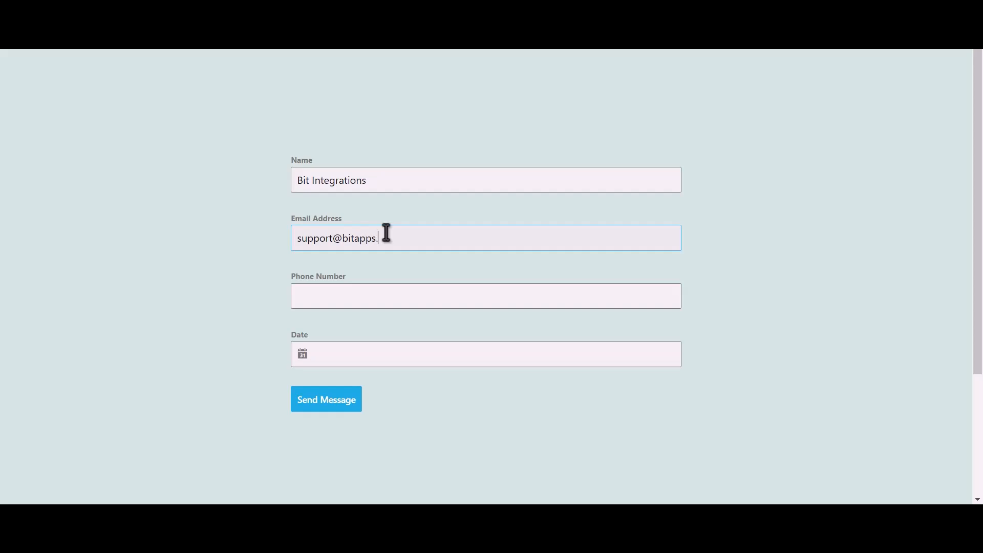
{"action": "left_click", "coordinate": [373, 297]}
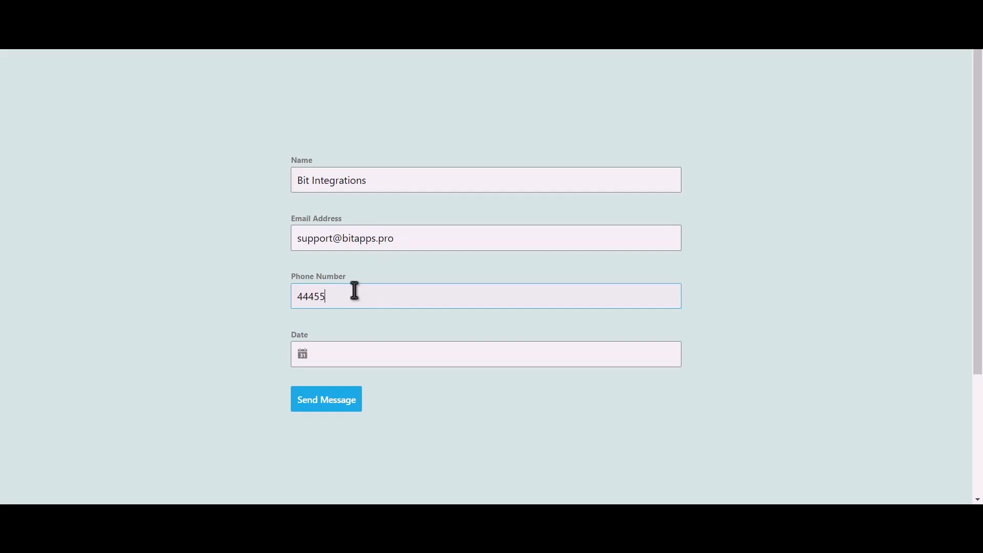
{"action": "left_click", "coordinate": [346, 353]}
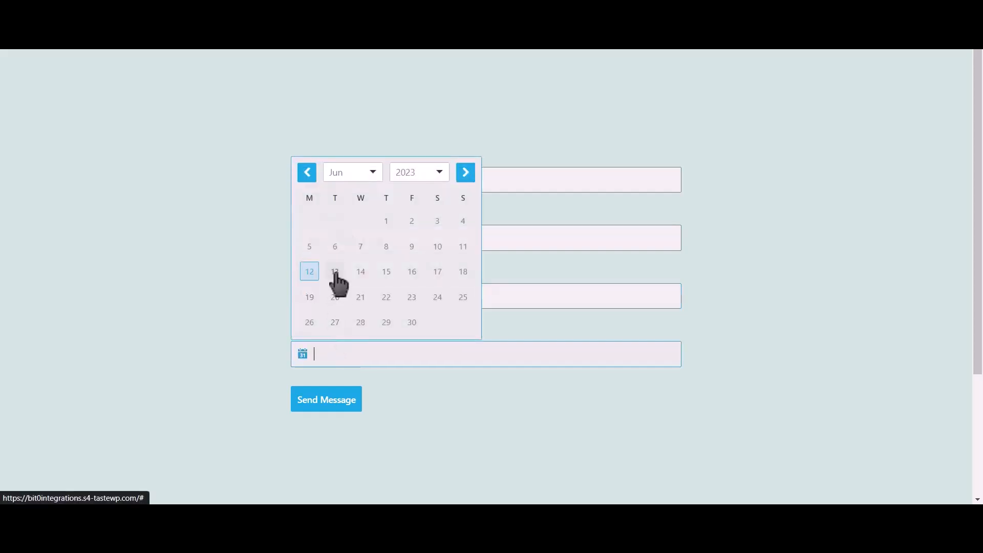
{"action": "left_click", "coordinate": [335, 271]}
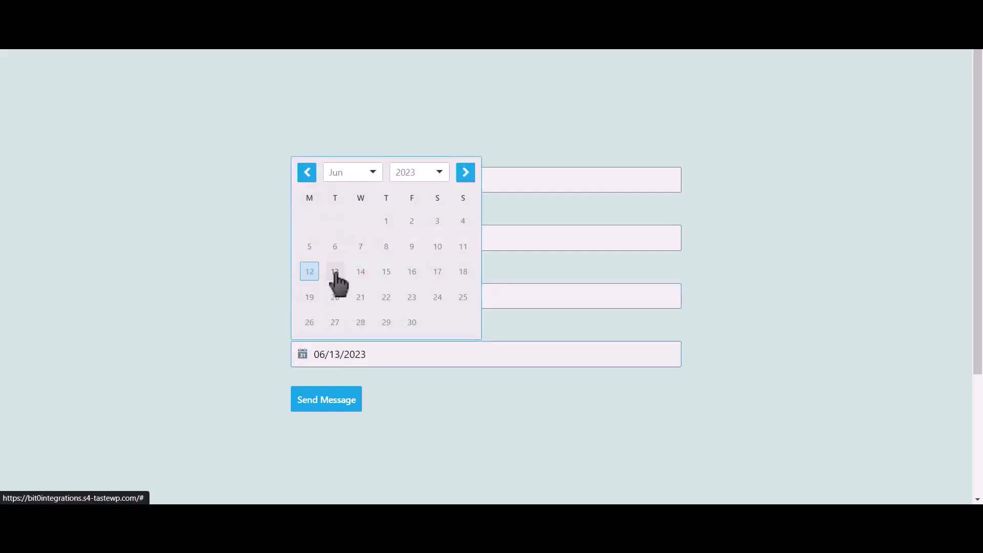
{"action": "left_click", "coordinate": [344, 407]}
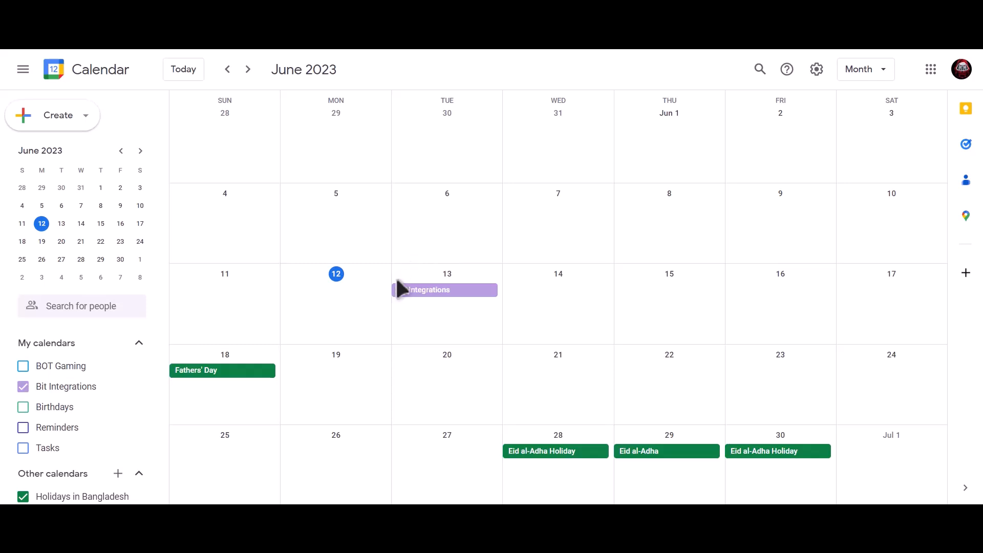
Switch to Google Calendar and open the details of the Bit Integrations event on June 13.
{"action": "left_click", "coordinate": [480, 296]}
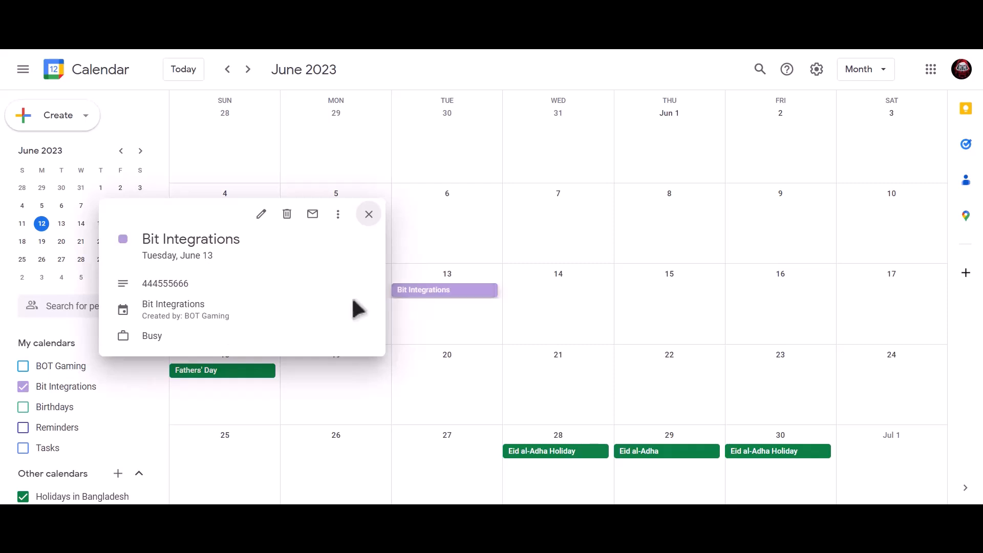